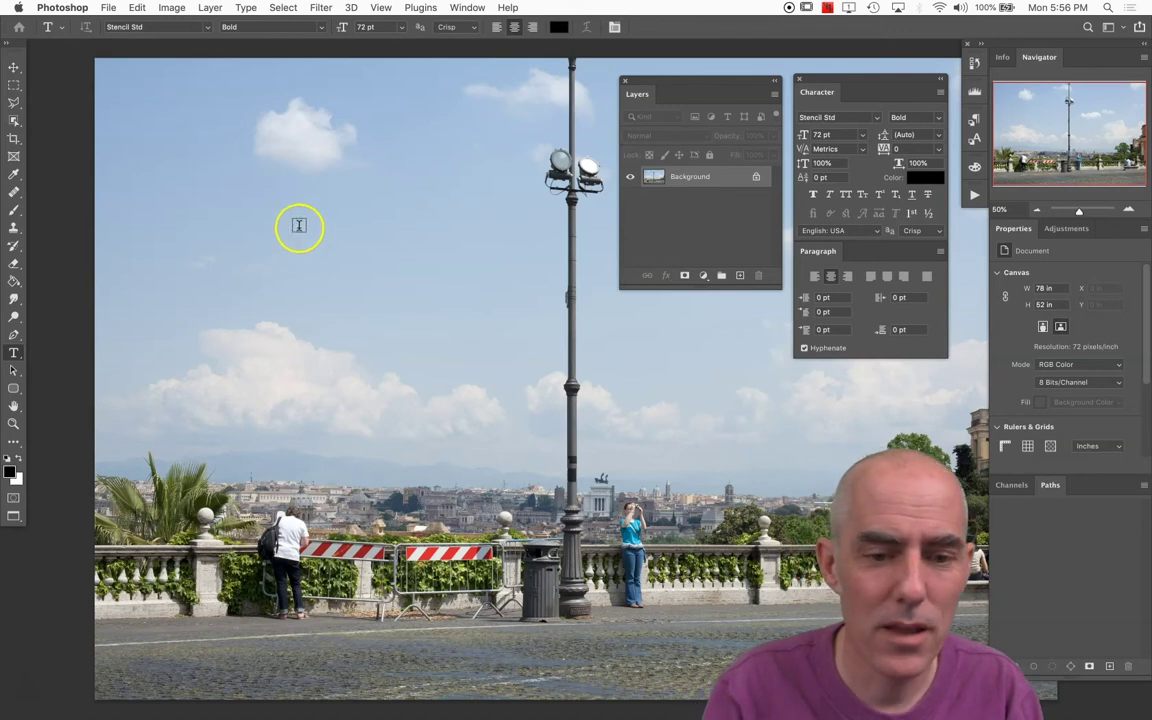
pyautogui.click(467, 7)
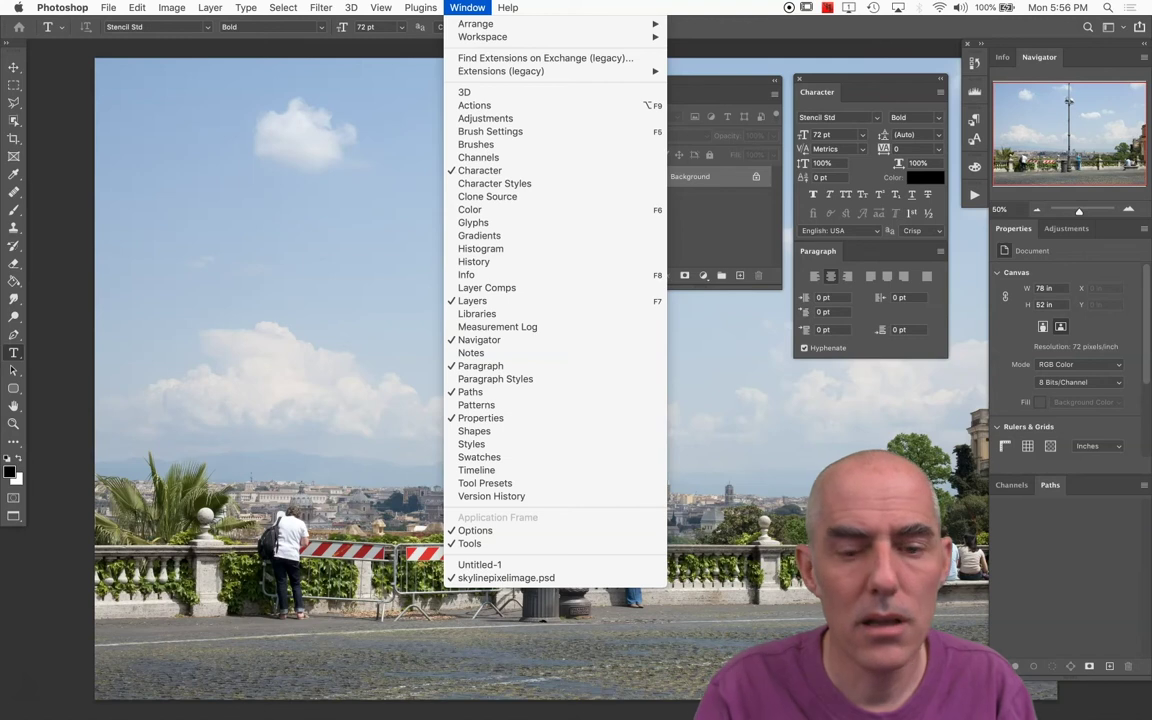
pyautogui.moveTo(283, 7)
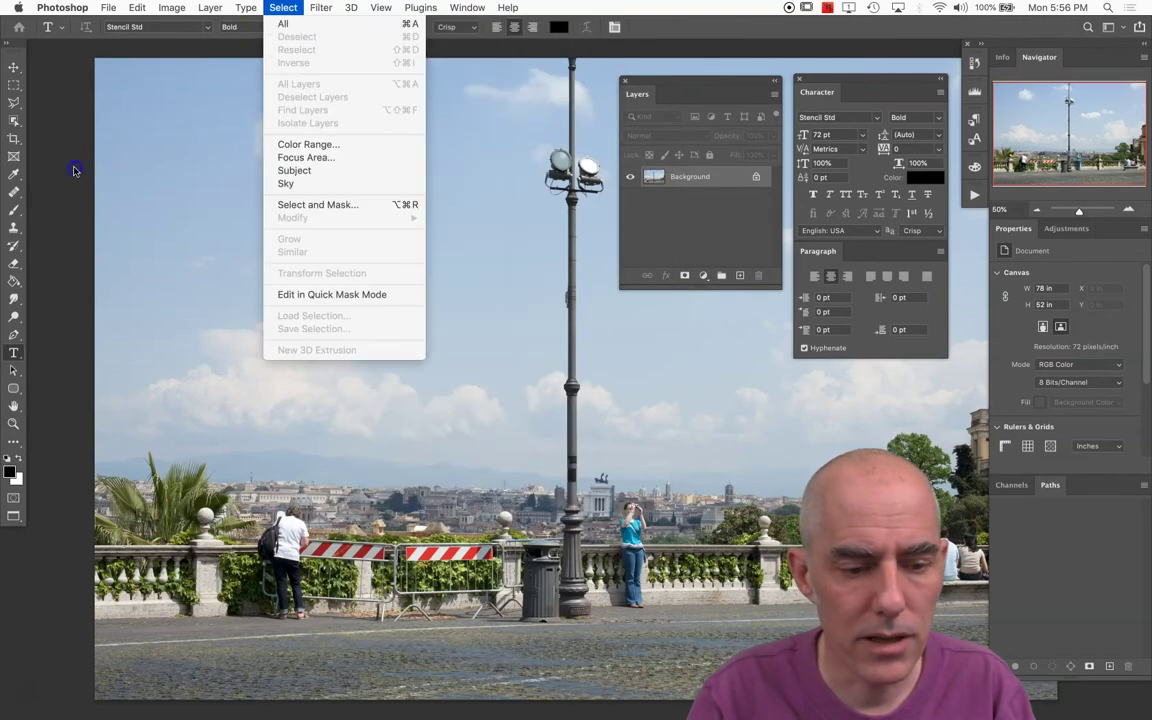
pyautogui.click(211, 322)
# Add a paragraph text box about 70 by 27 in across the sky, reading SKYLINE at 220 pt.
pyautogui.moveTo(162, 201); pyautogui.dragTo(1025, 529)
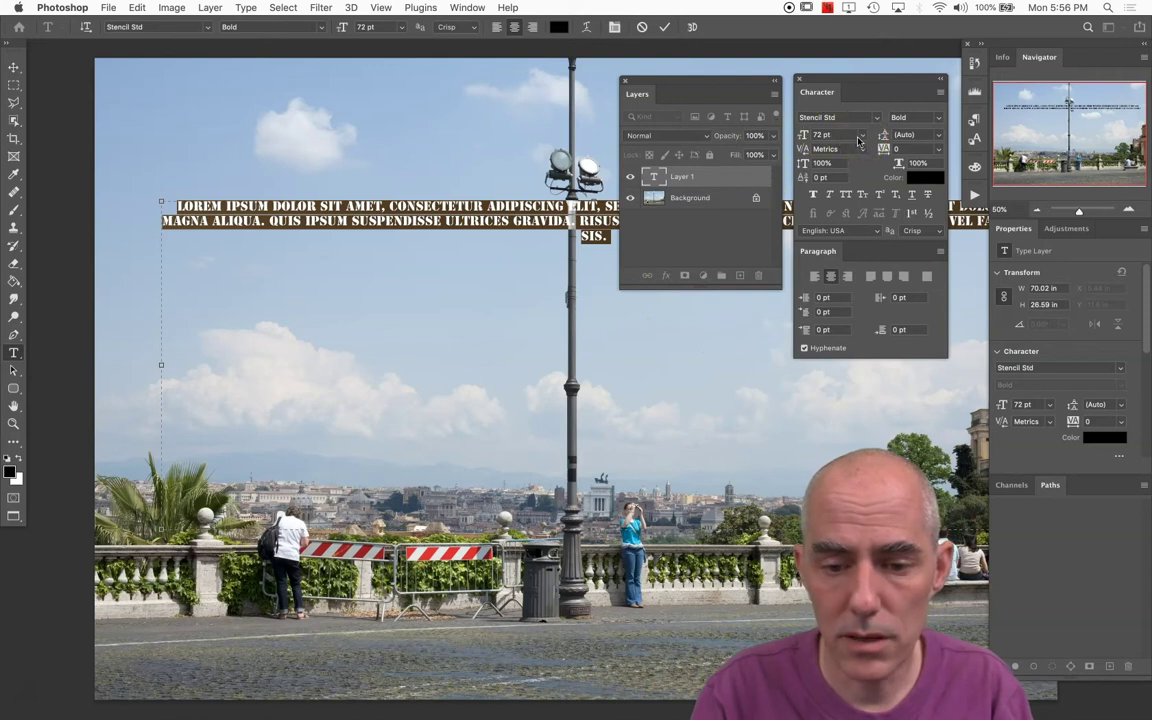
pyautogui.moveTo(805, 134); pyautogui.dragTo(878, 143)
pyautogui.write('220')
pyautogui.press('Return')
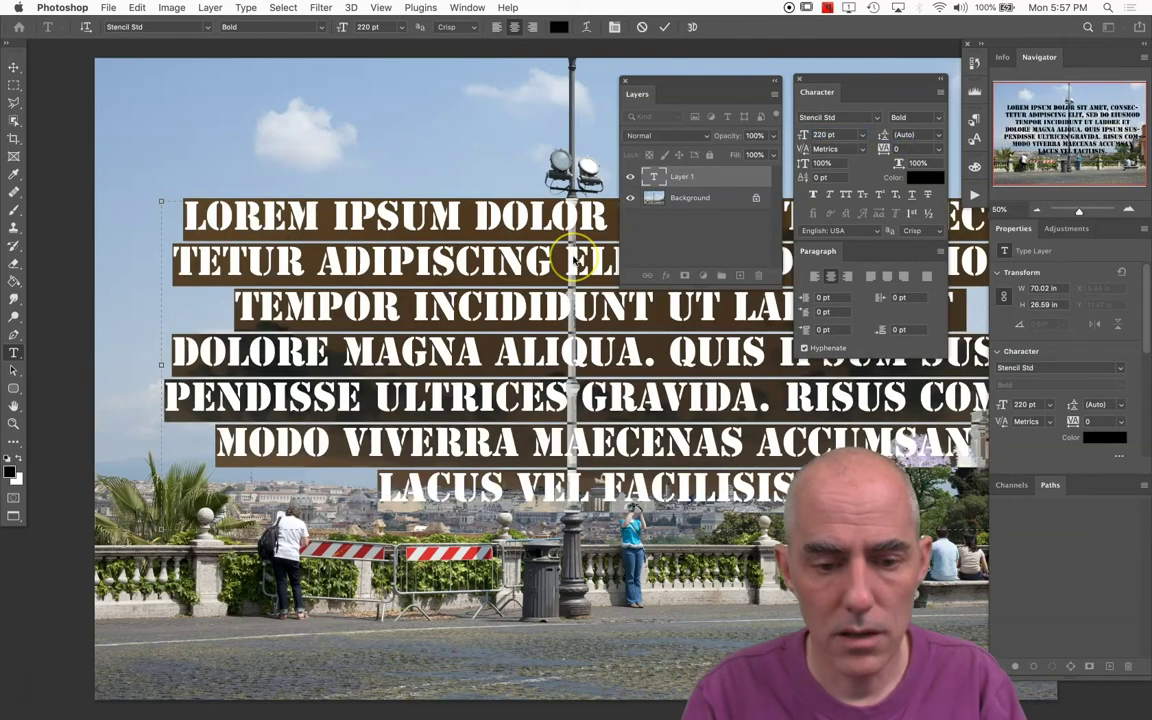
pyautogui.write('S')
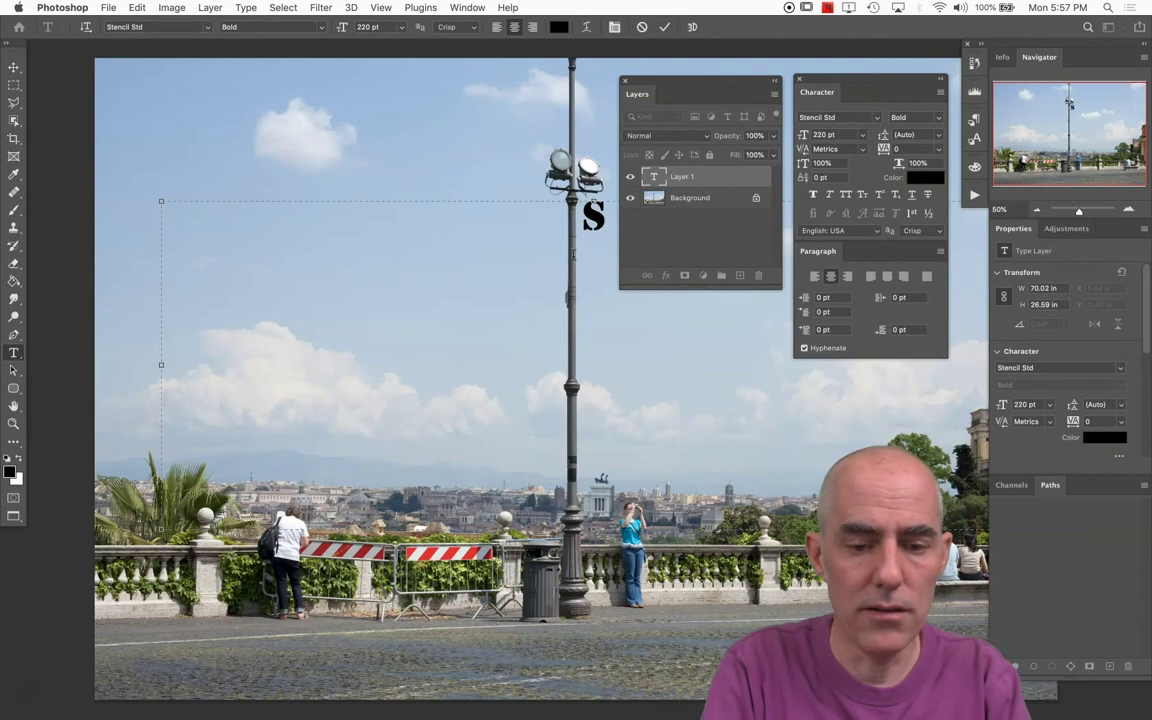
pyautogui.write('KYLINE')
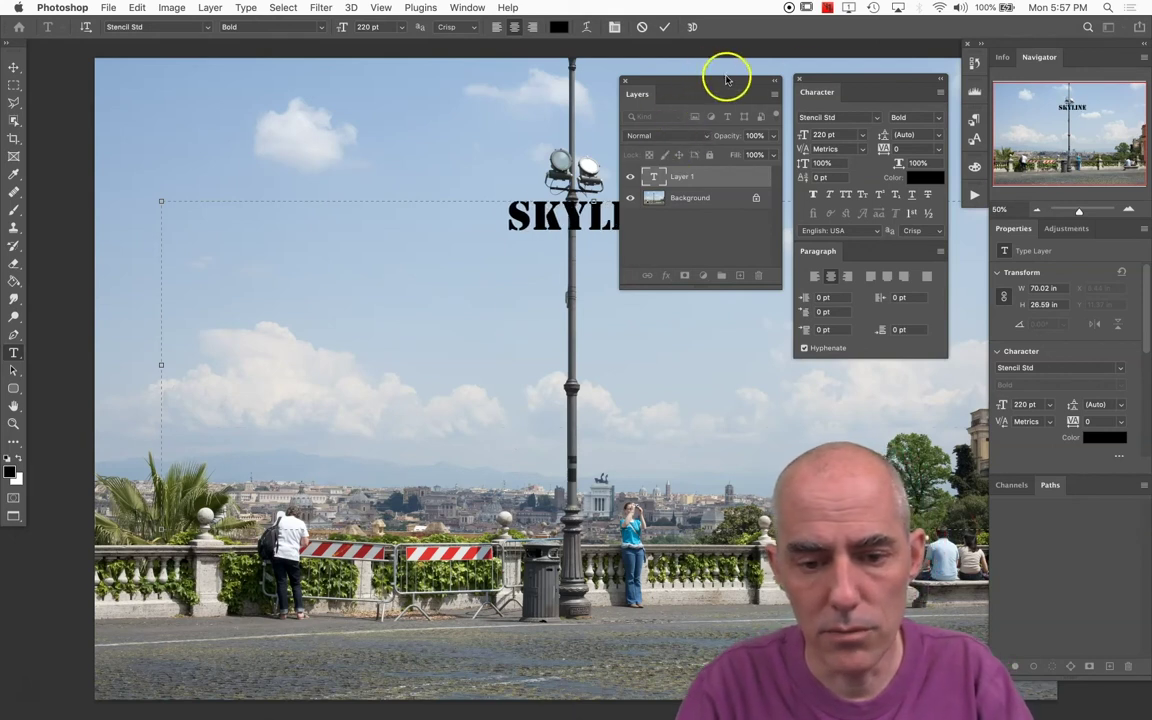
# Clear the canvas by collapsing the Navigator and Properties group to icons, moving Character and Paragraph aside, and docking Layers beneath them.
pyautogui.moveTo(985, 47); pyautogui.dragTo(1089, 86)
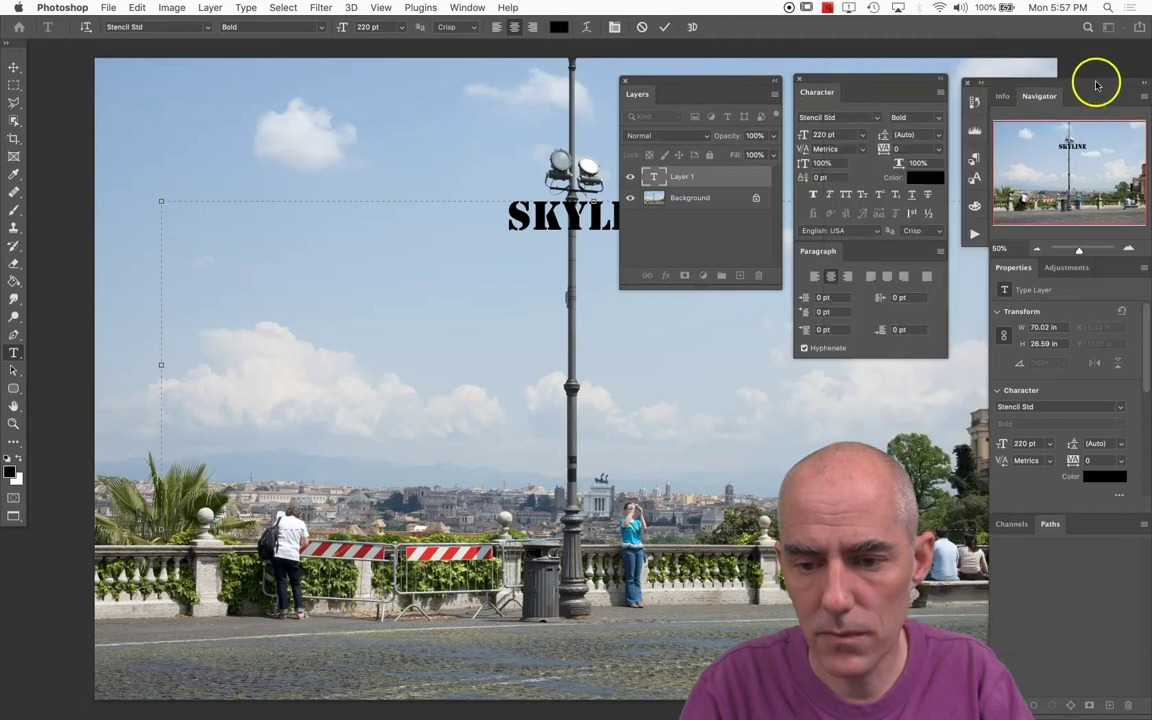
pyautogui.click(1144, 85)
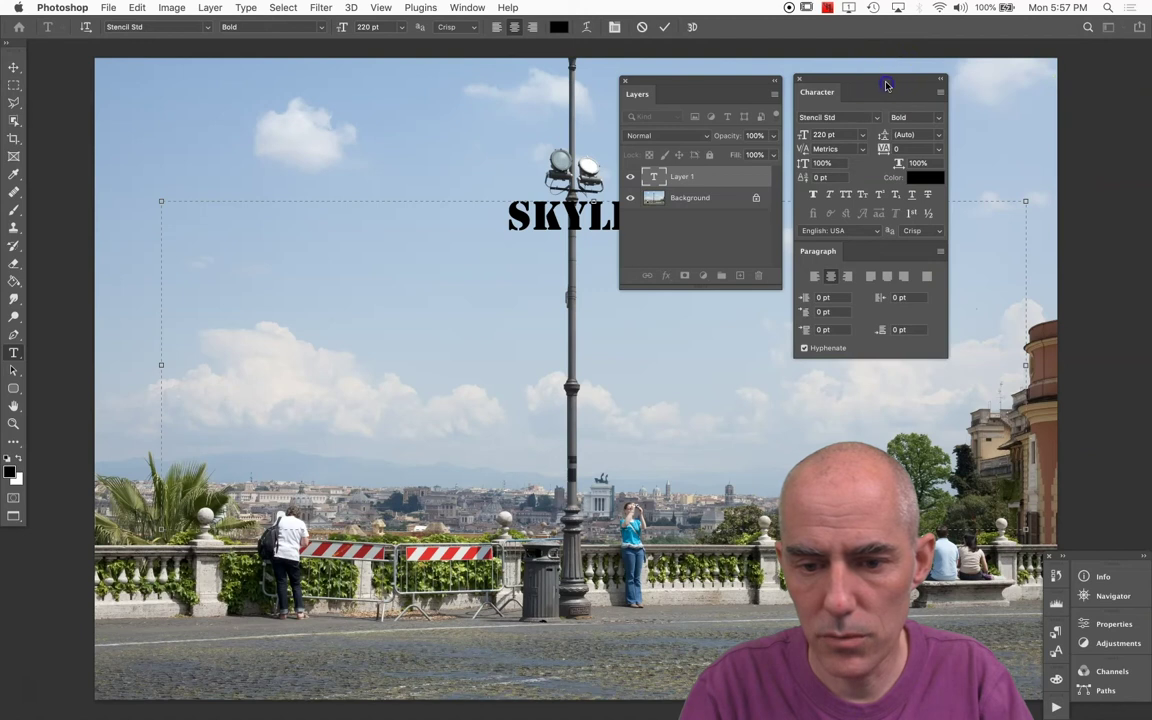
pyautogui.moveTo(902, 78); pyautogui.dragTo(1089, 65)
pyautogui.click(727, 85)
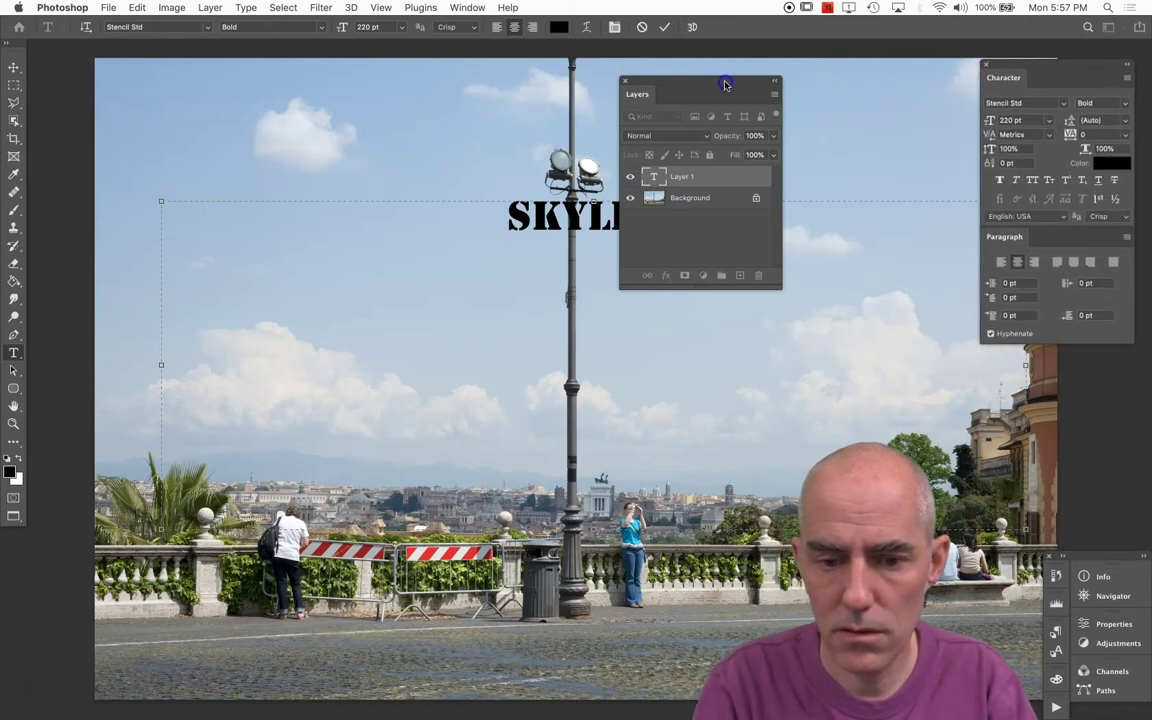
pyautogui.moveTo(757, 80); pyautogui.dragTo(1093, 342)
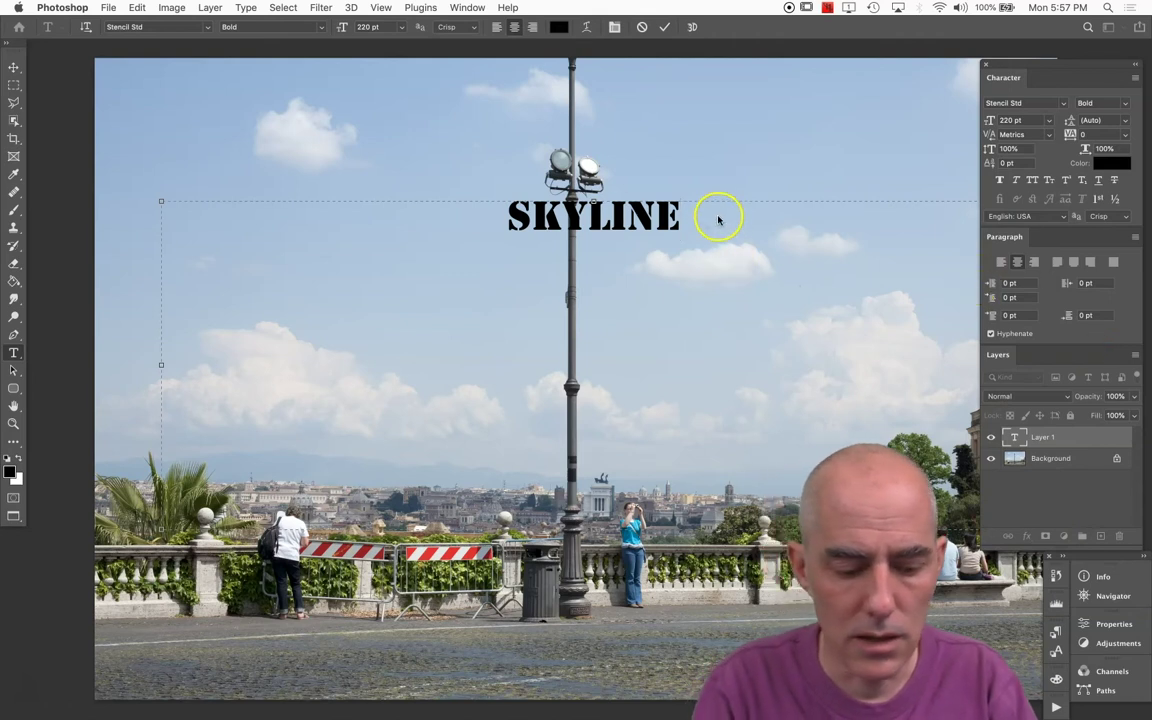
# Change all of the SKYLINE text to the Impact font at 908 pt.
pyautogui.press('super+a')
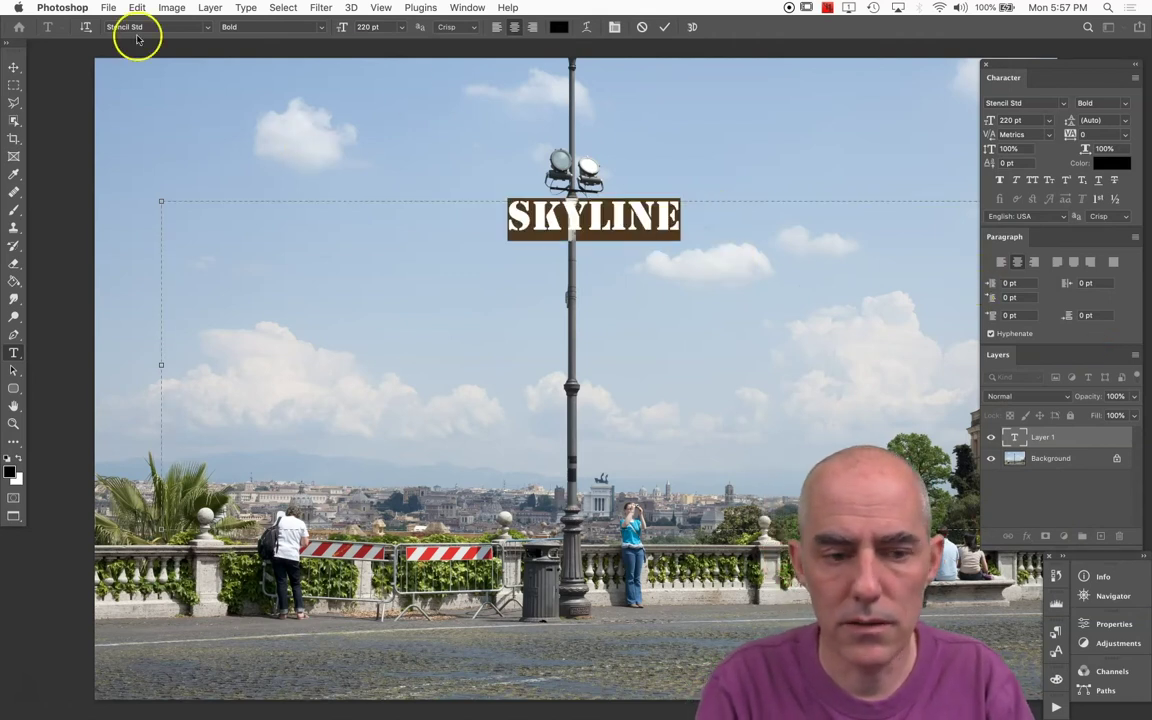
pyautogui.click(206, 28)
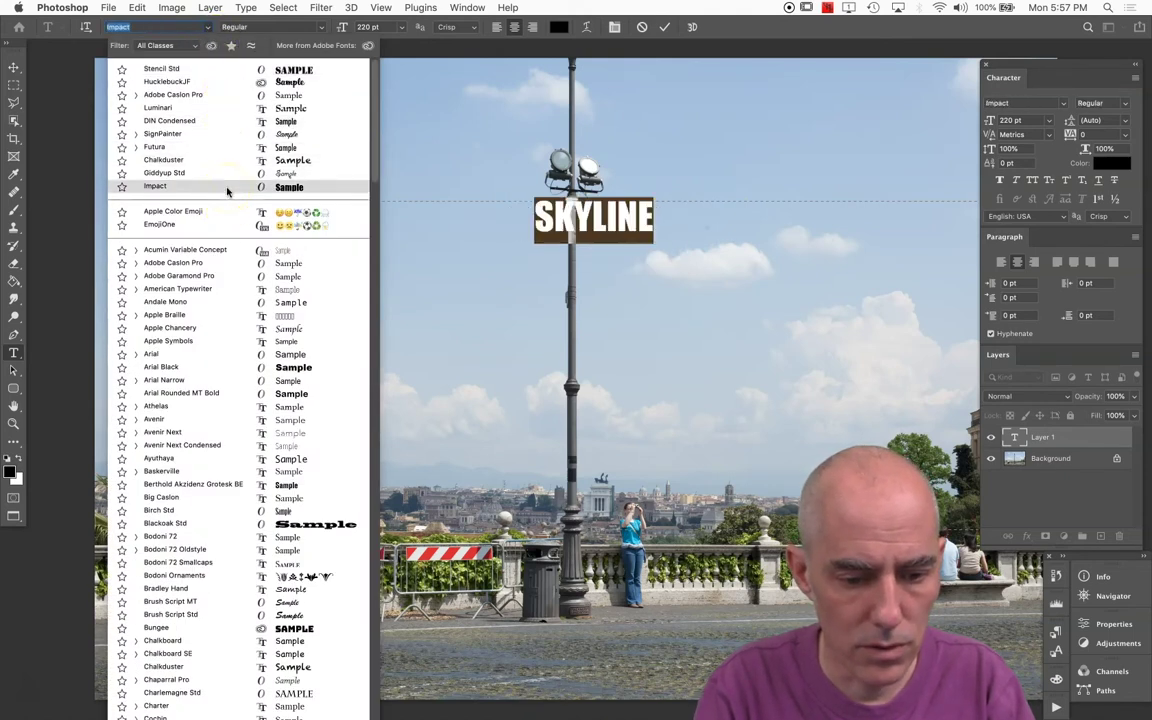
pyautogui.click(227, 191)
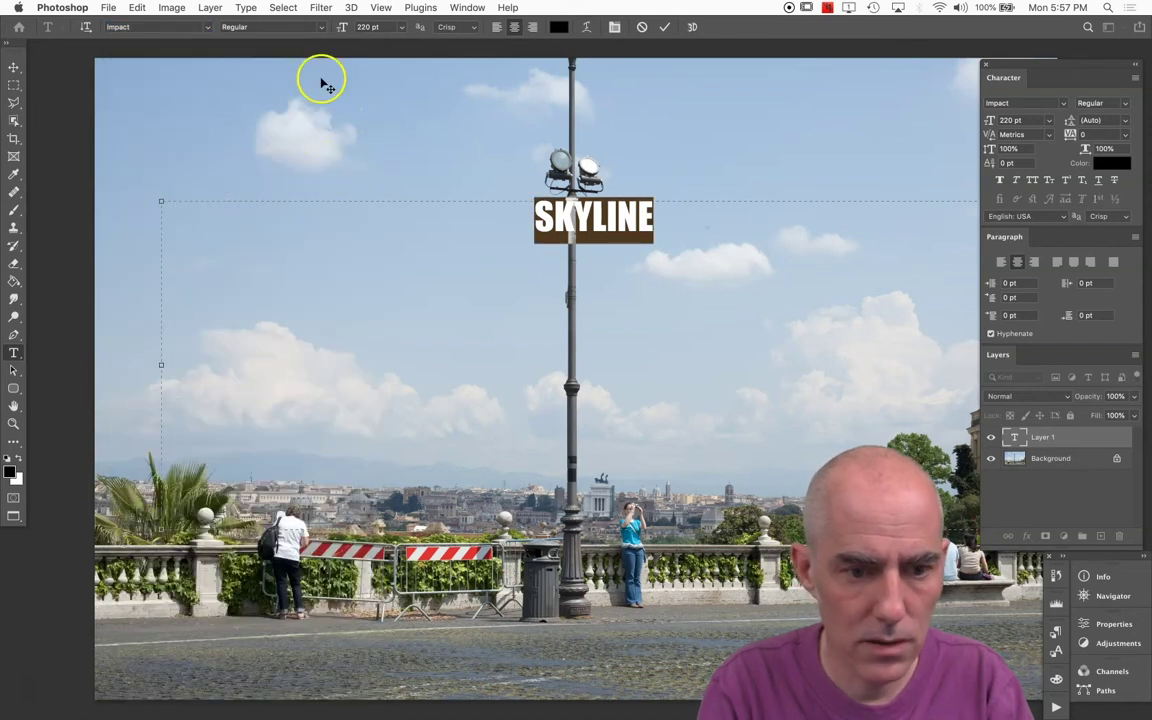
pyautogui.moveTo(340, 28); pyautogui.dragTo(810, 60)
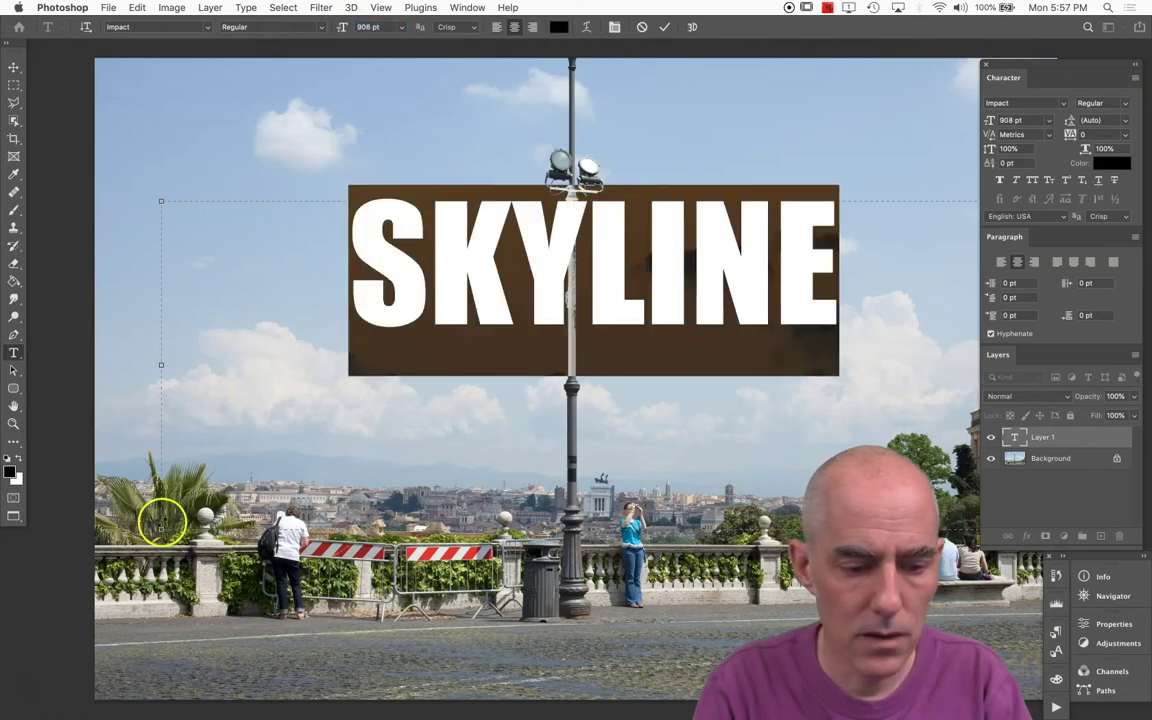
# Shrink the SKYLINE text box to fit closer around the word and move it back over the middle of the sky.
pyautogui.moveTo(161, 530); pyautogui.dragTo(446, 391)
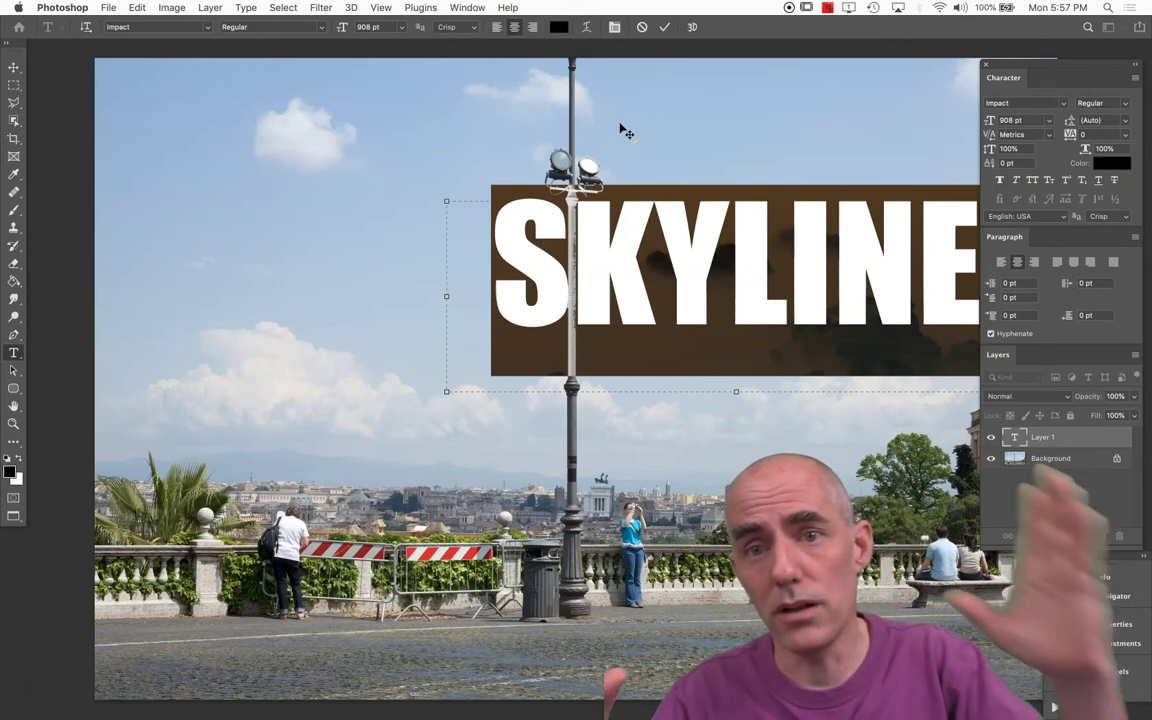
pyautogui.click(530, 245)
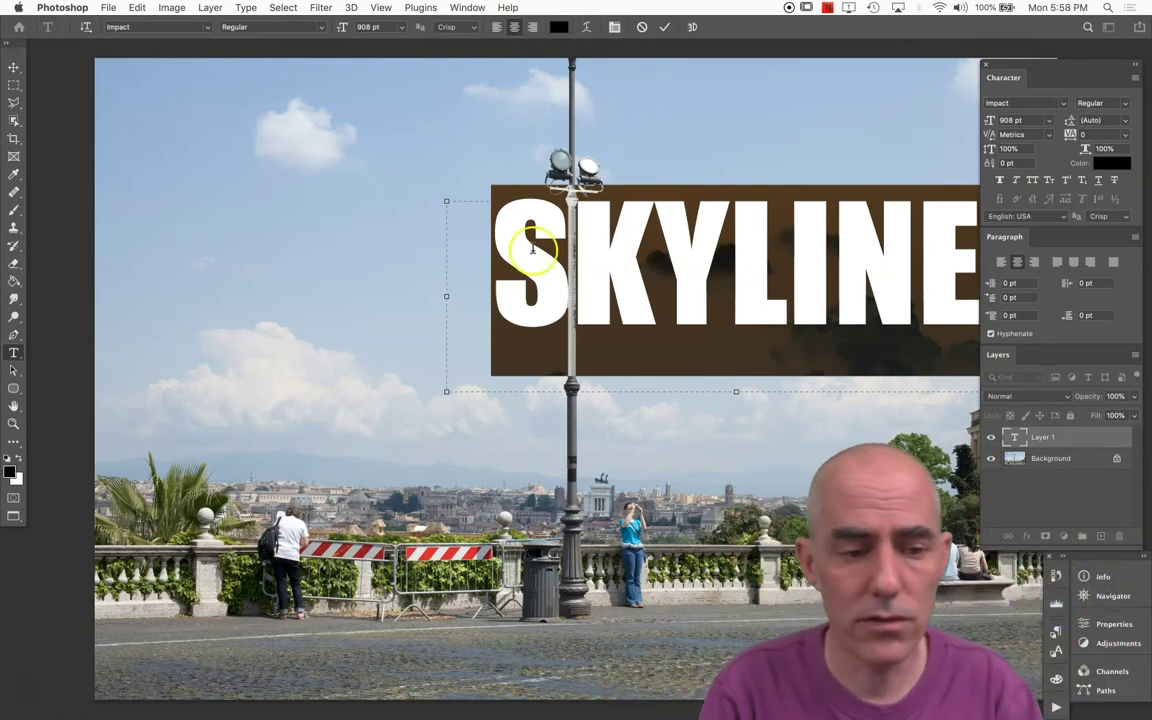
pyautogui.moveTo(348, 207); pyautogui.dragTo(116, 230)
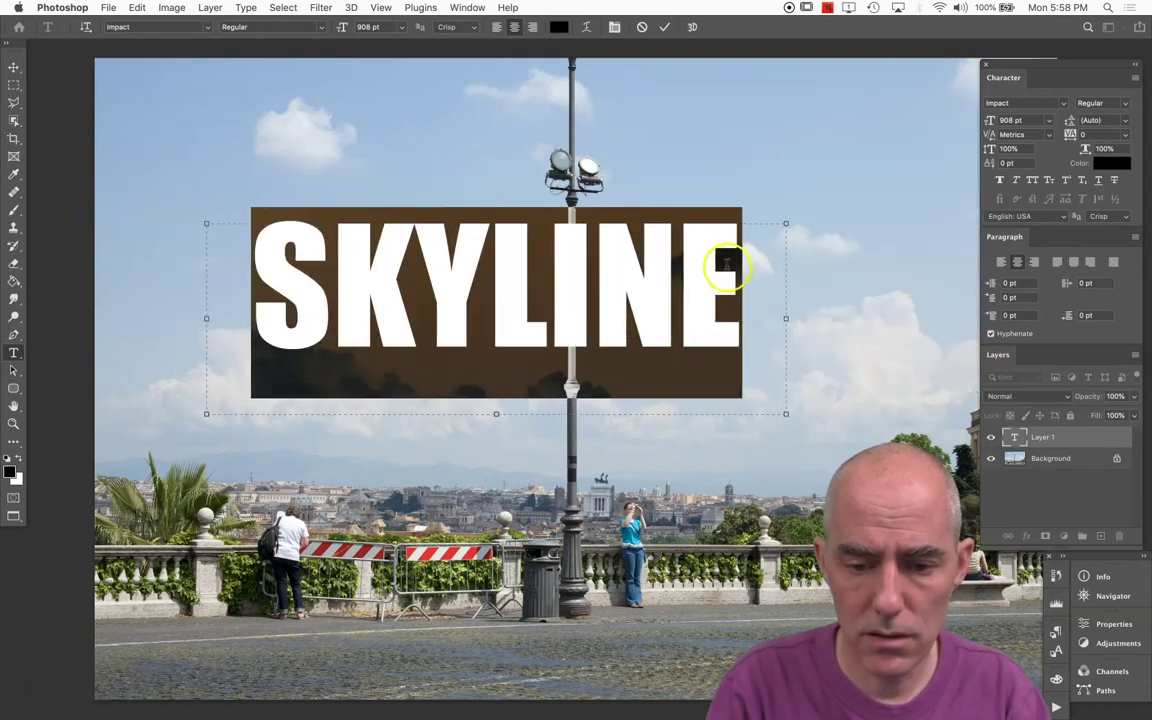
# Enlarge the SKYLINE text to 1164 pt and widen its text box so the word fits on one line.
pyautogui.moveTo(341, 30); pyautogui.dragTo(516, 36)
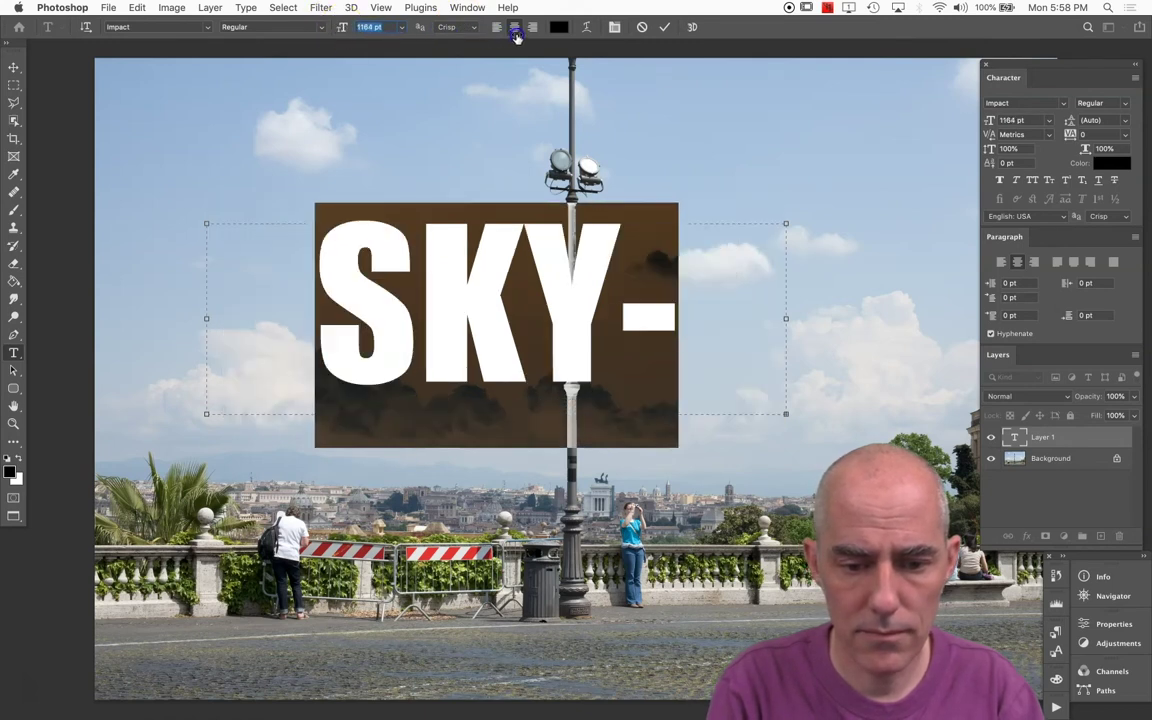
pyautogui.moveTo(795, 318); pyautogui.dragTo(972, 318)
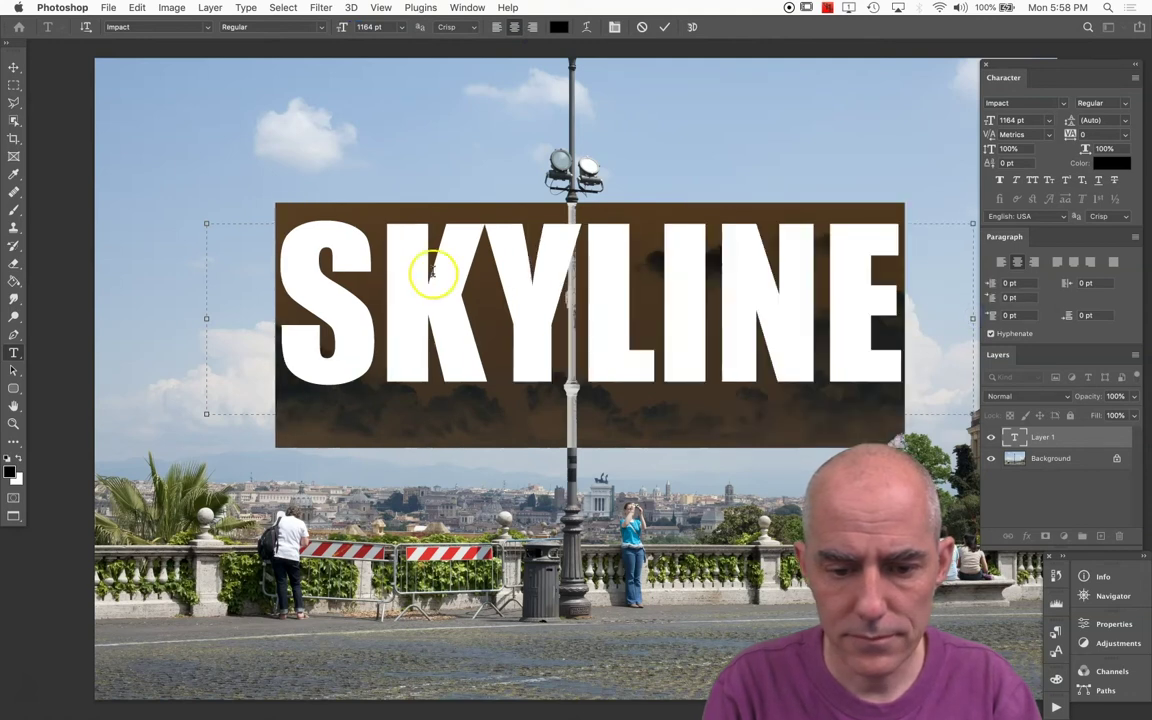
pyautogui.moveTo(206, 317); pyautogui.dragTo(196, 318)
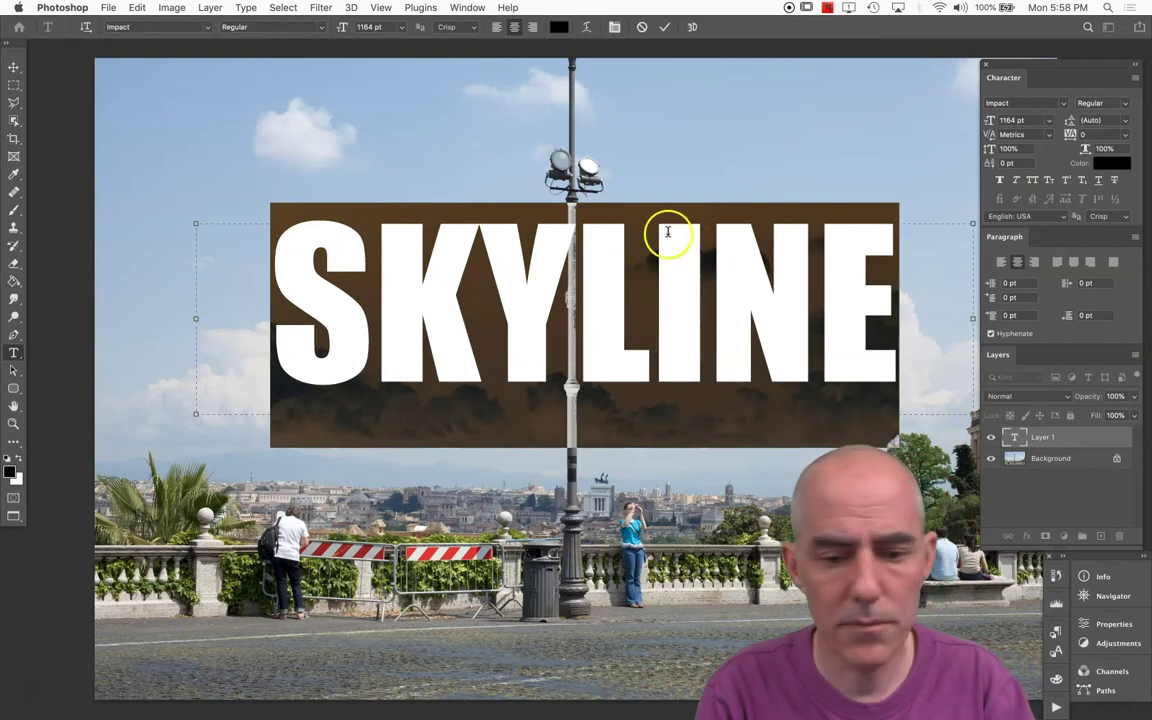
# Reposition the SKYLINE text over the centre of the sky and commit the text edit.
pyautogui.moveTo(240, 173); pyautogui.dragTo(208, 179)
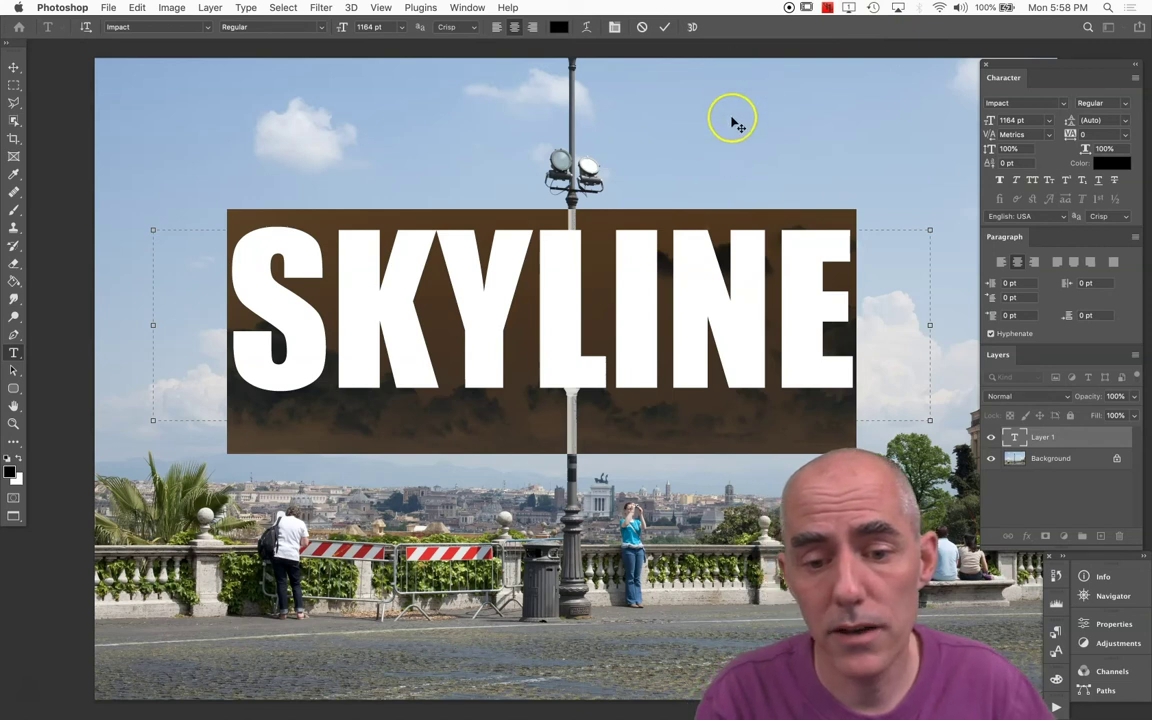
pyautogui.moveTo(732, 118); pyautogui.dragTo(744, 120)
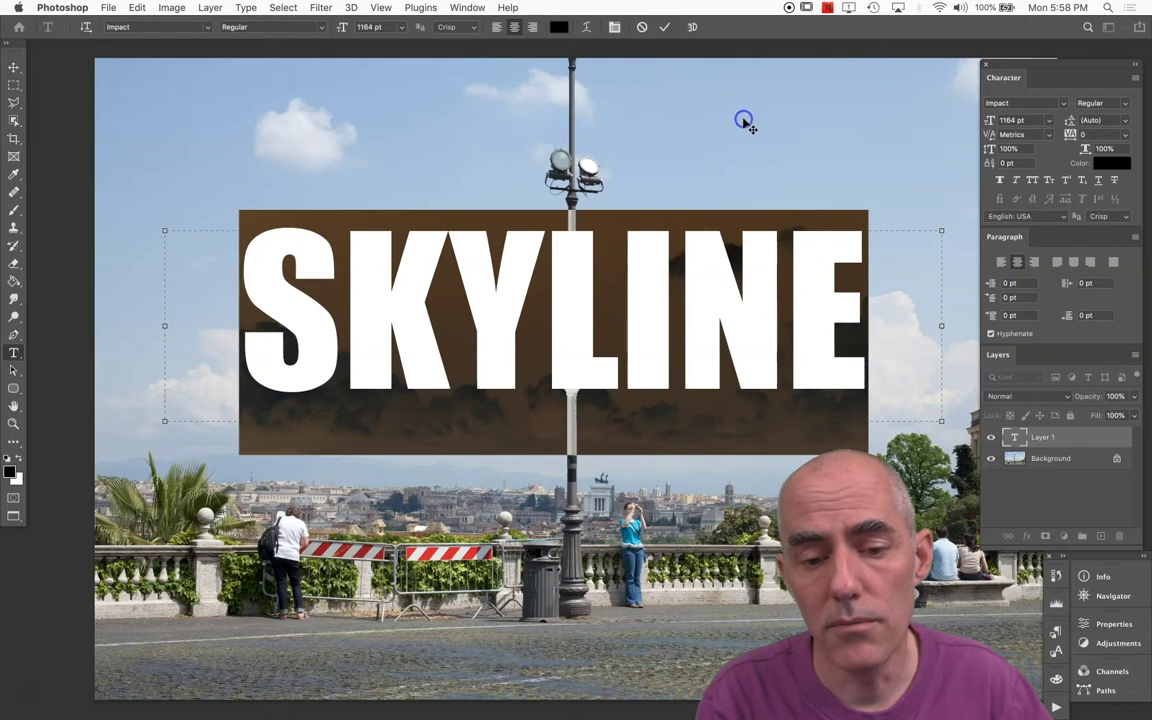
pyautogui.click(760, 80)
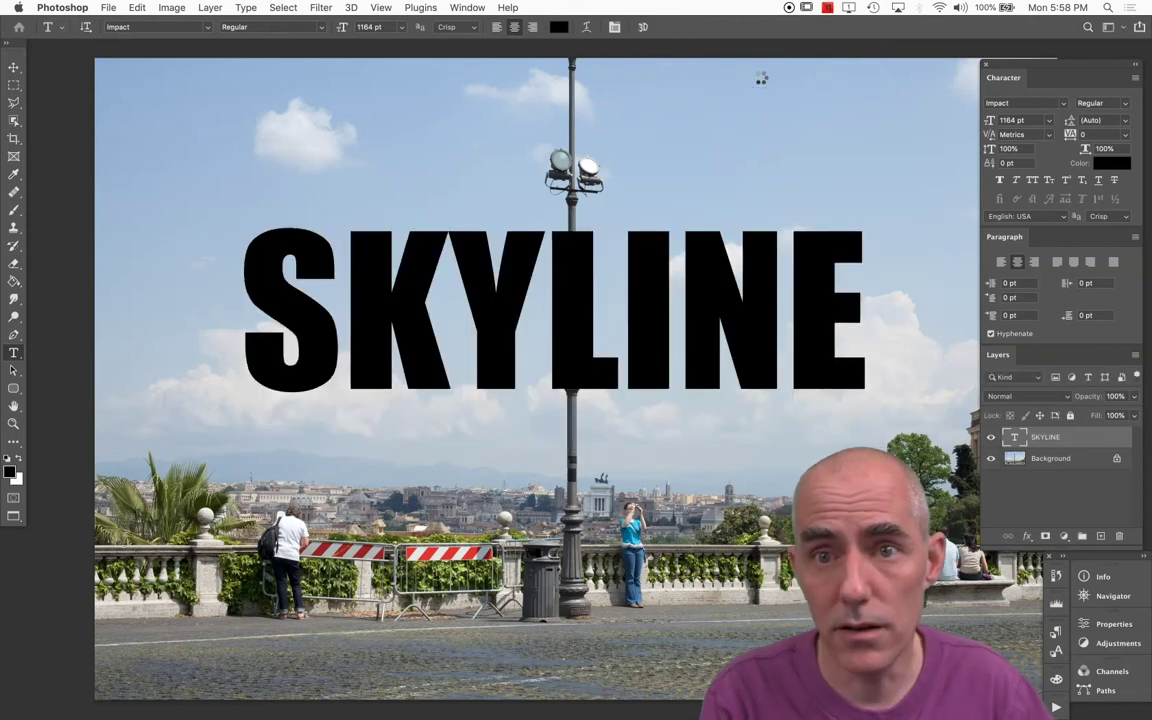
pyautogui.click(735, 231)
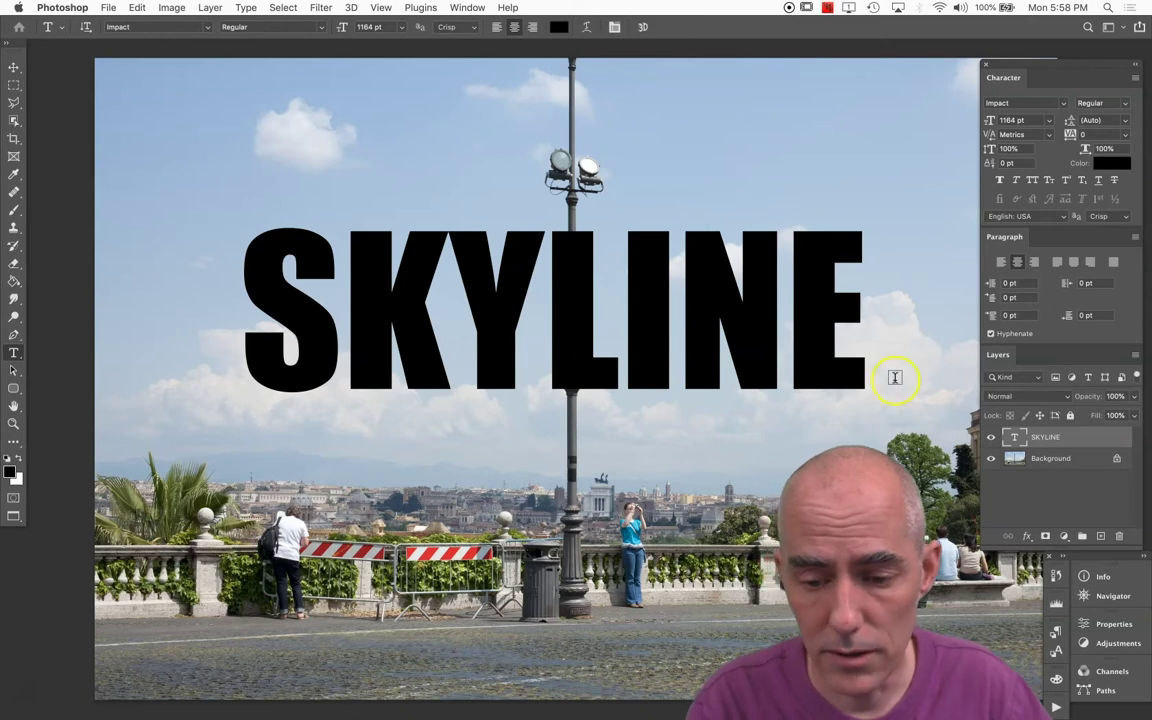
# Try clipping the SKYLINE text layer to the Background layer, and release the clipping mask again.
pyautogui.doubleClick(1016, 439)
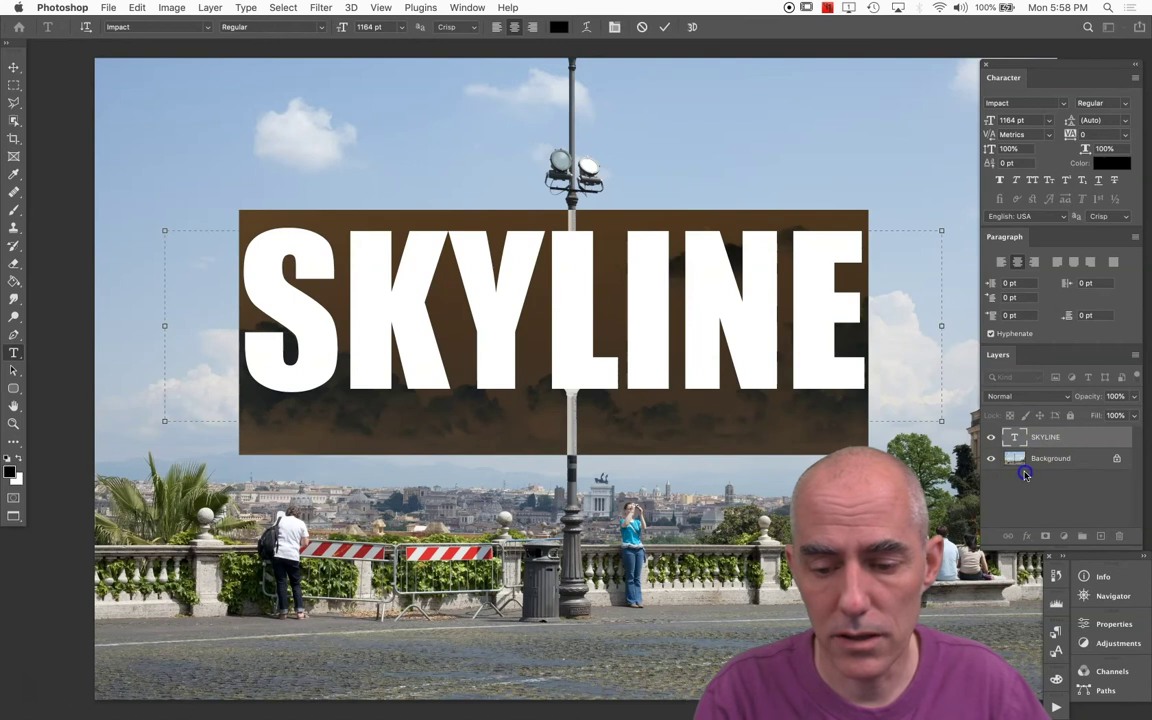
pyautogui.click(1024, 474)
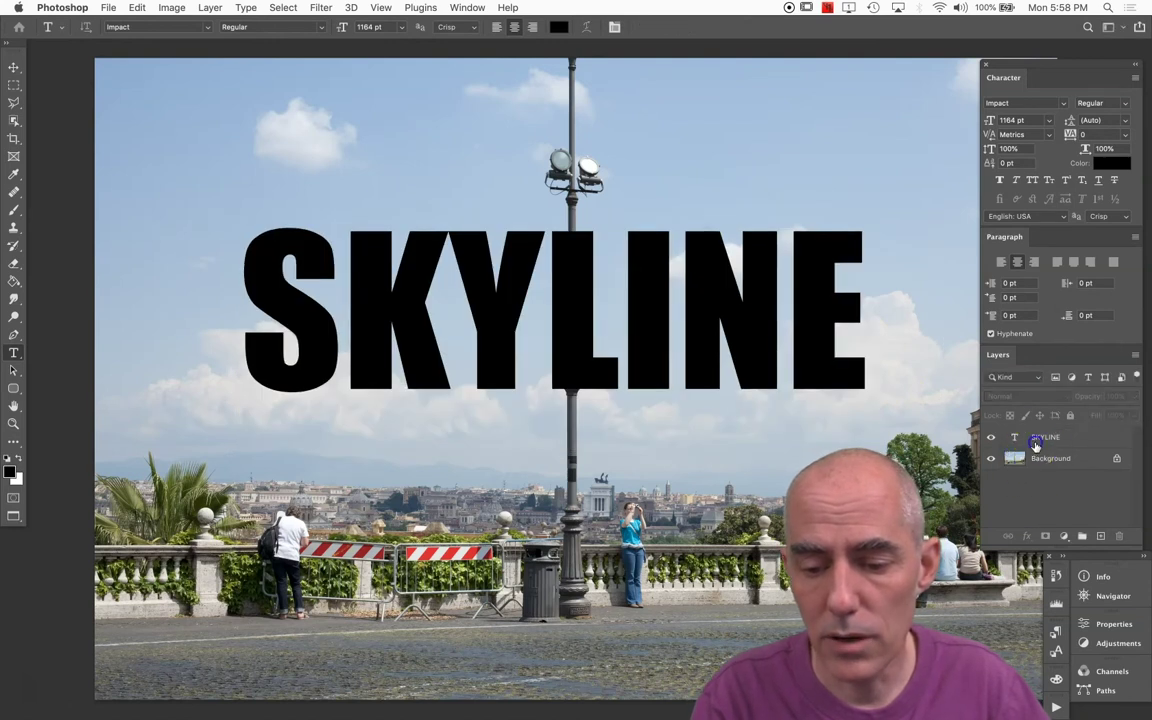
pyautogui.click(1029, 442)
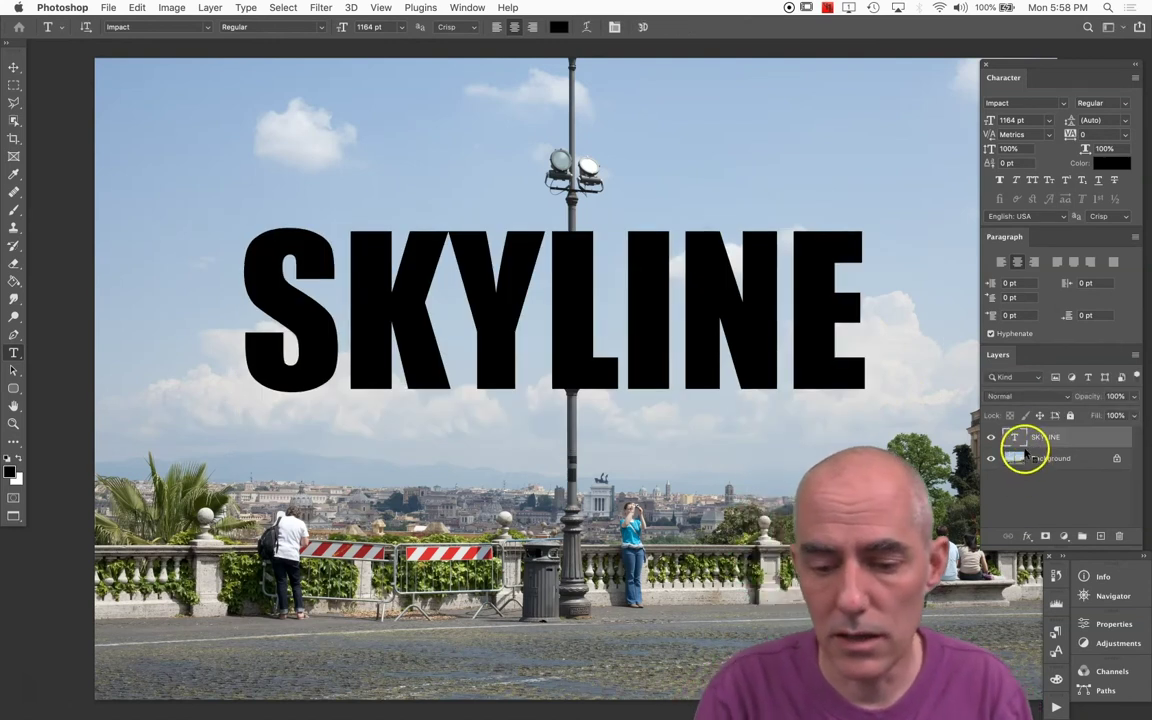
pyautogui.moveTo(1026, 448); pyautogui.dragTo(1025, 440)
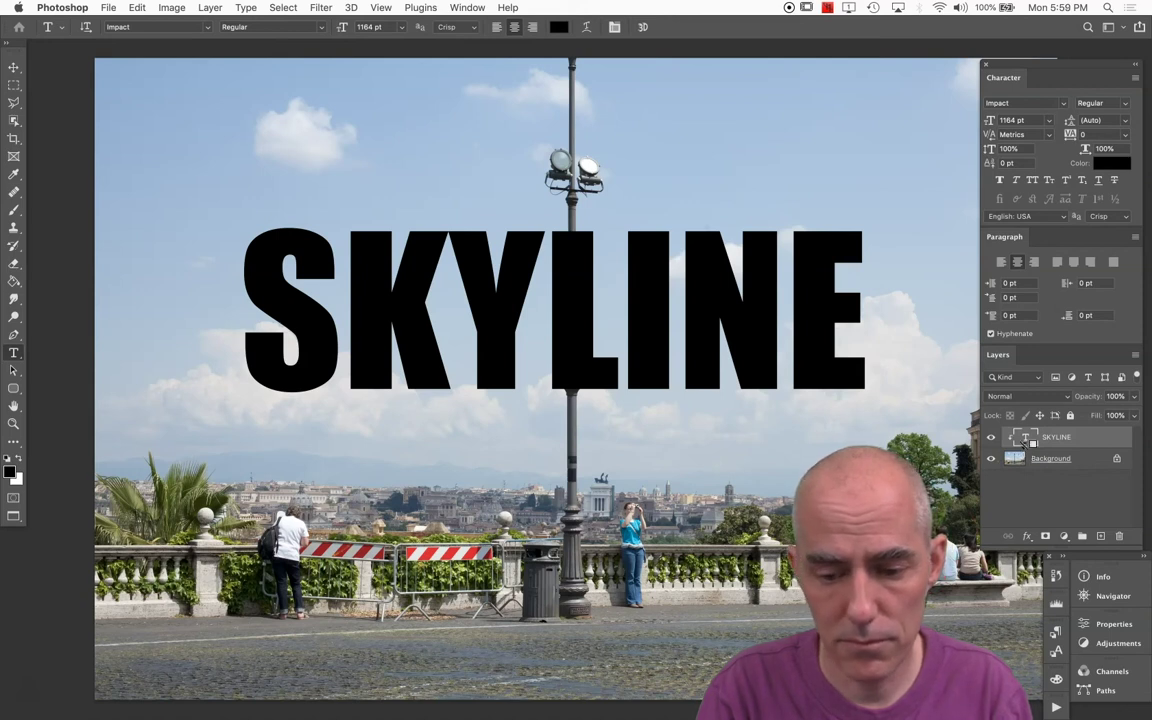
pyautogui.moveTo(1019, 440); pyautogui.dragTo(1021, 444)
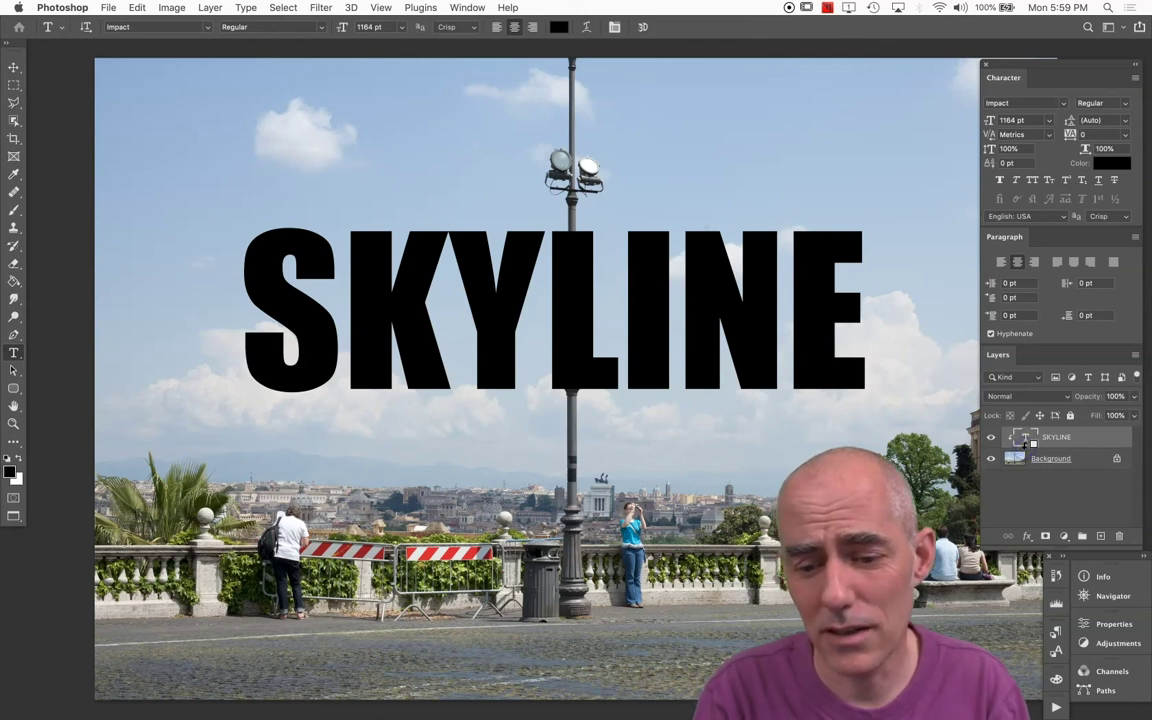
pyautogui.click(1034, 493)
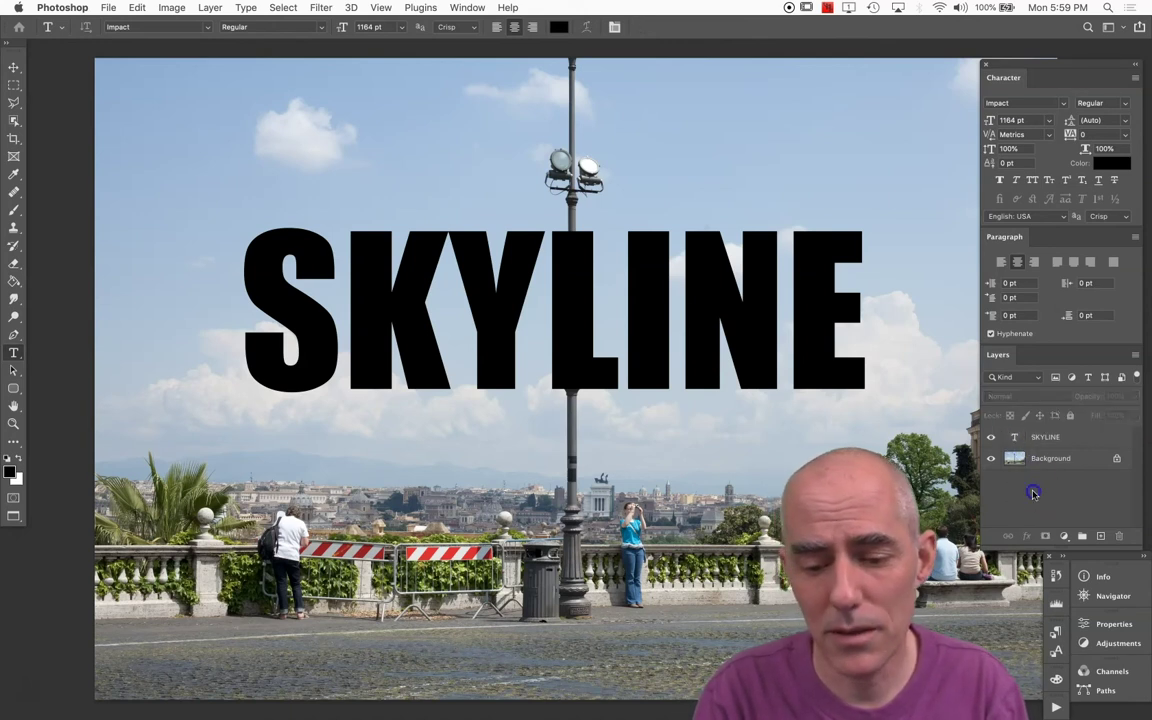
# Convert the Background into a regular layer named Rome Skyline and place it above the SKYLINE text layer.
pyautogui.doubleClick(1049, 458)
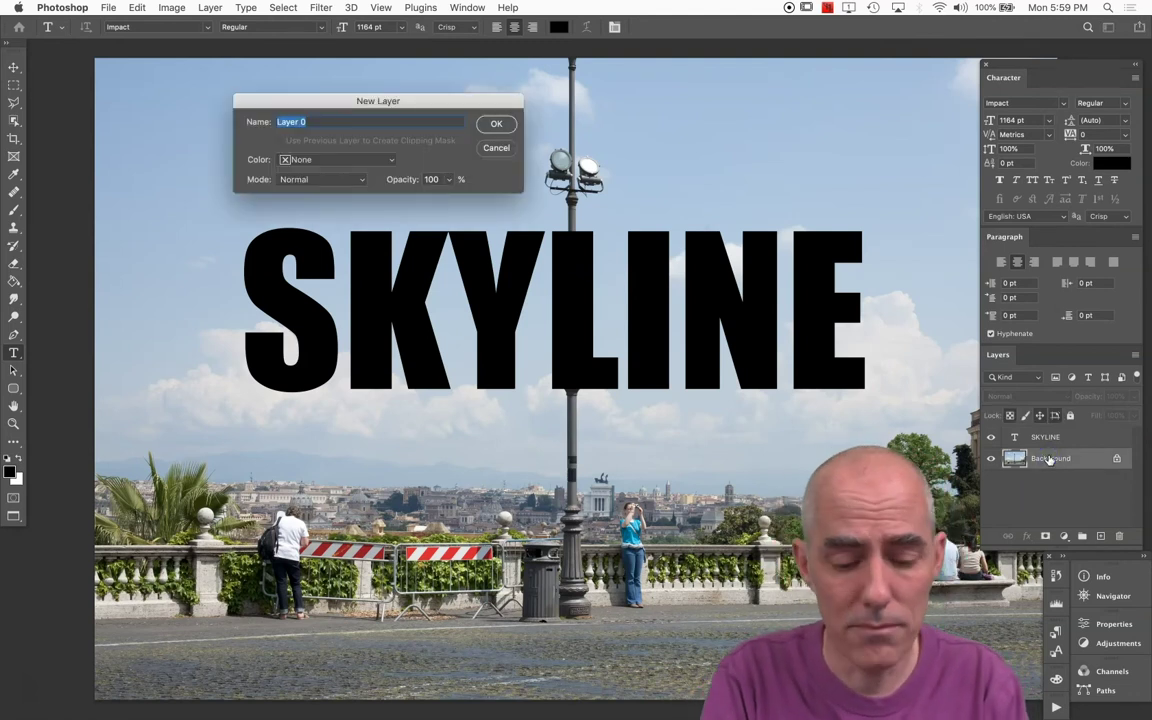
pyautogui.write('Rome Sky')
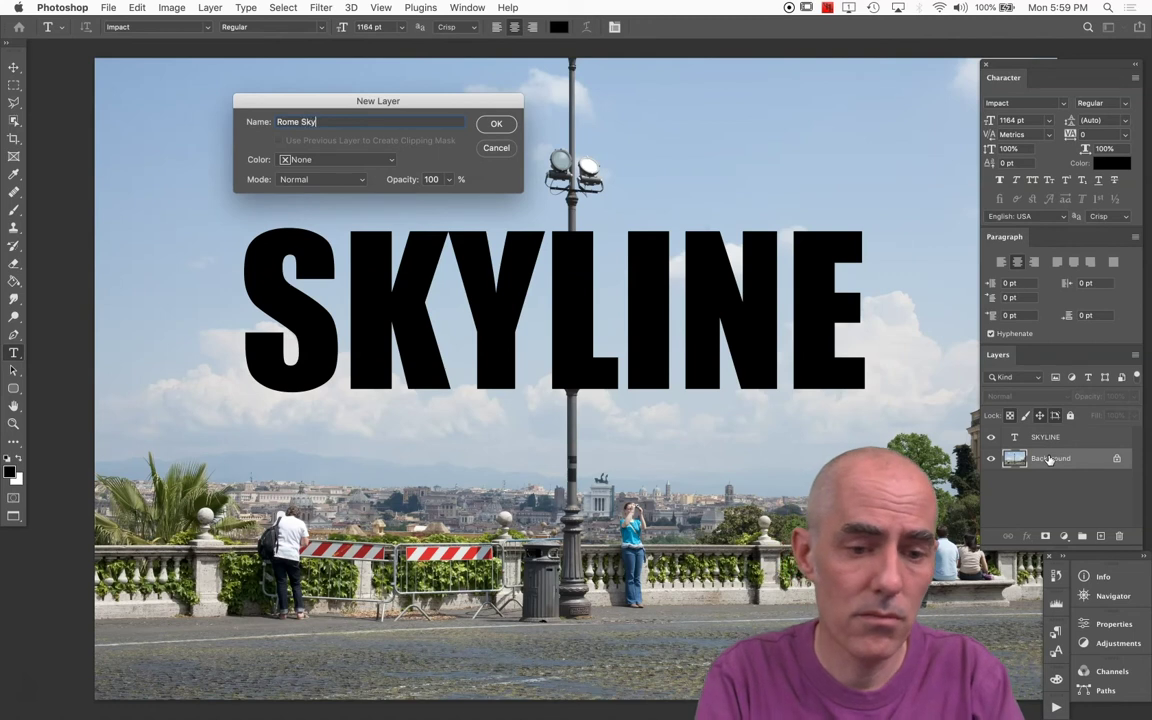
pyautogui.write('line')
pyautogui.press('Return')
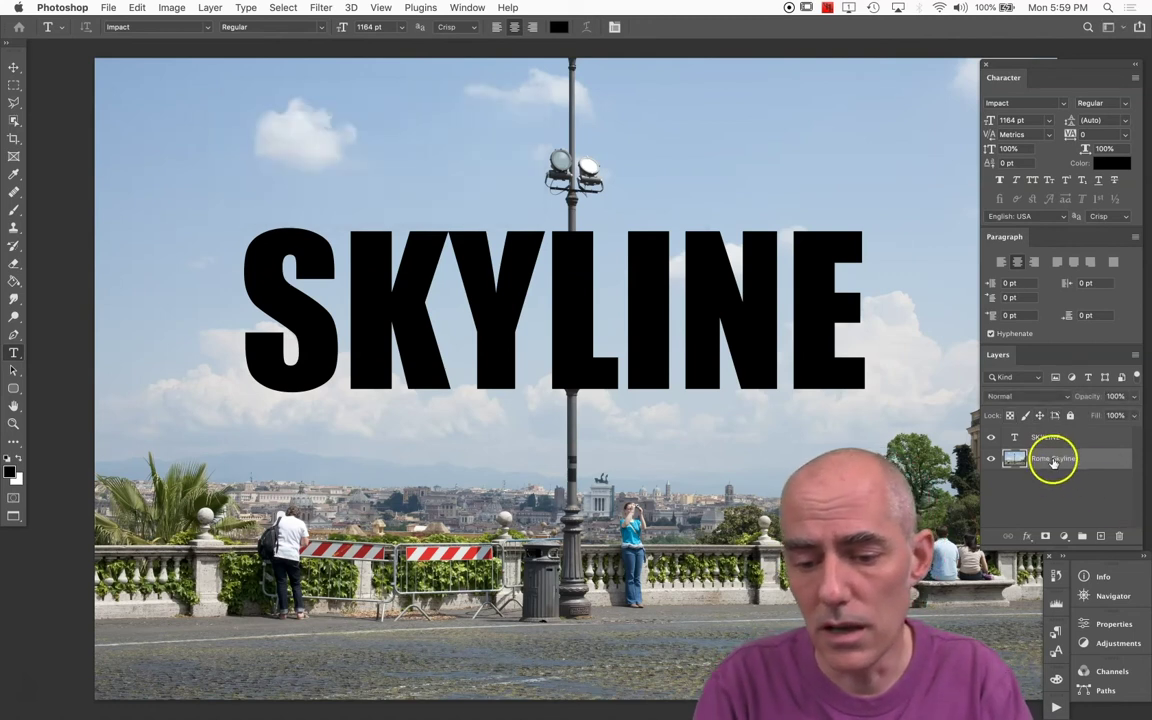
pyautogui.moveTo(1053, 461); pyautogui.dragTo(1051, 429)
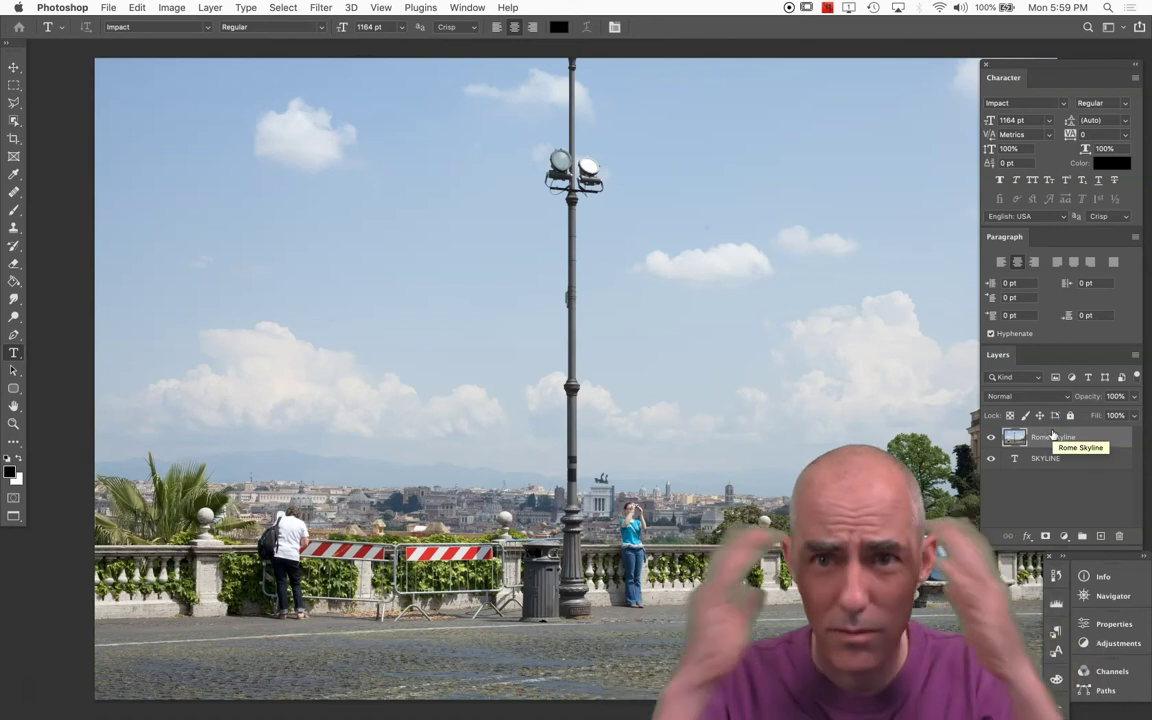
# Clip the Rome Skyline layer to the SKYLINE text and shift the photo upward so the city fills the lower part of the letters.
pyautogui.moveTo(1069, 463); pyautogui.dragTo(1043, 444)
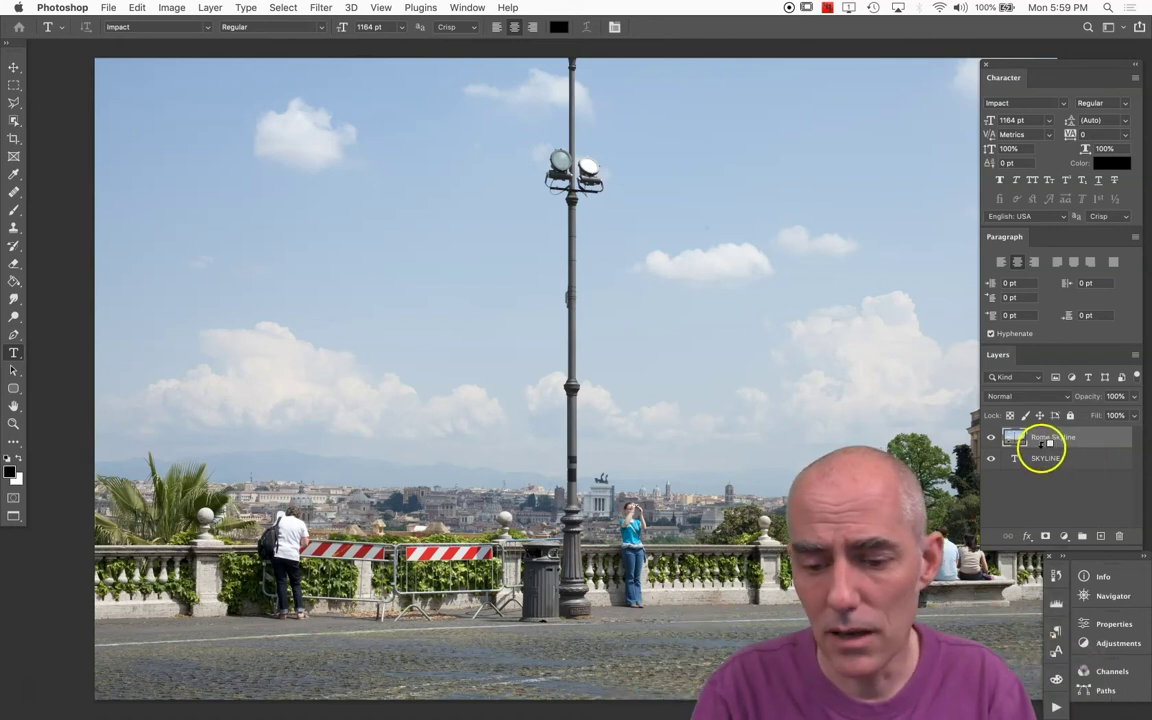
pyautogui.keyDown('alt'); pyautogui.click(1043, 446); pyautogui.keyUp('alt')
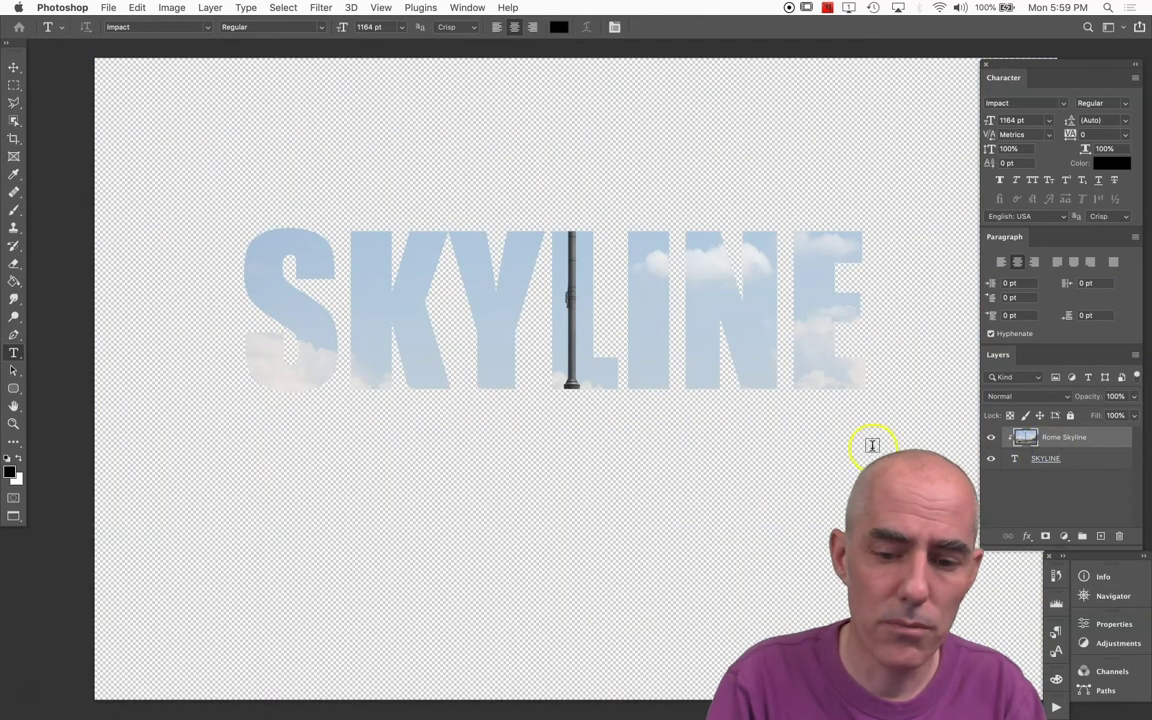
pyautogui.press('v')
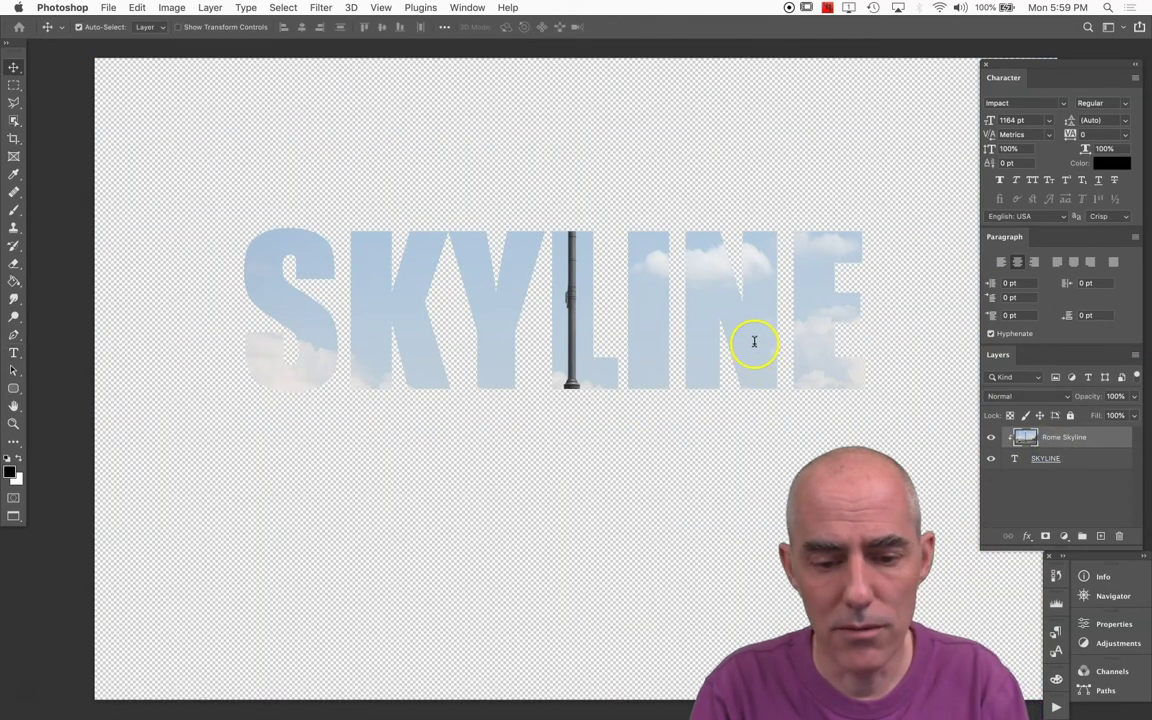
pyautogui.moveTo(751, 417); pyautogui.dragTo(764, 165)
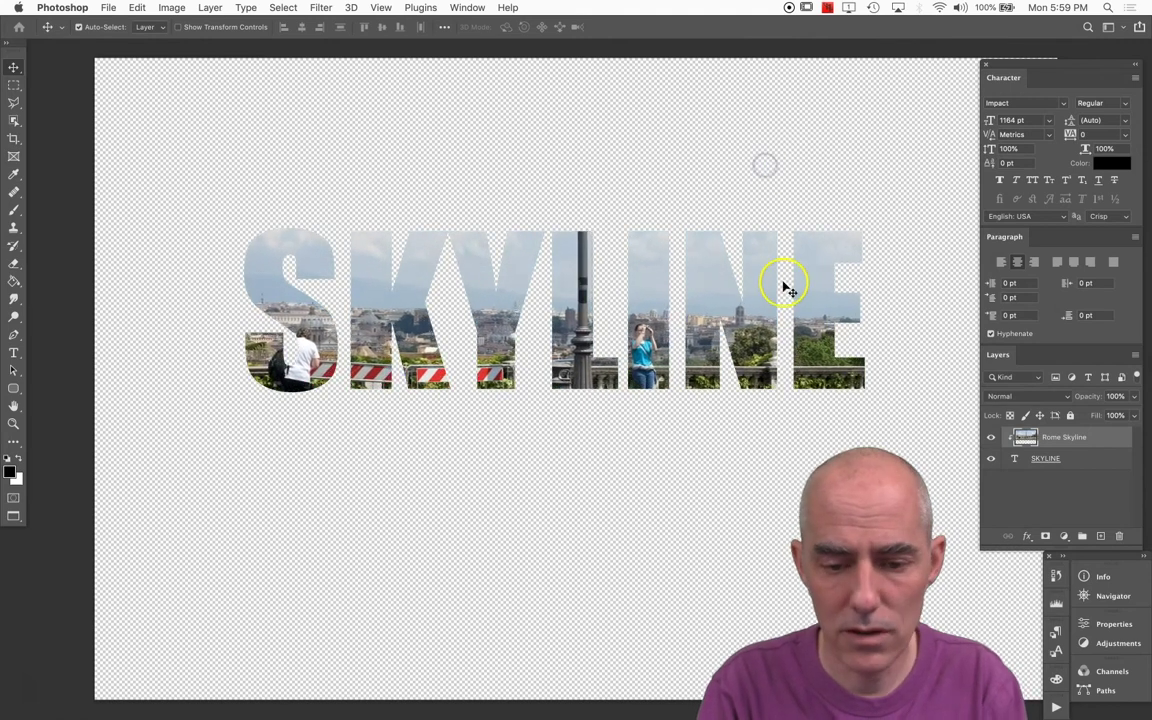
# Scale the SKYLINE text layer to about 144% width and 233% height so it nearly spans the canvas width.
pyautogui.press('super+minus')
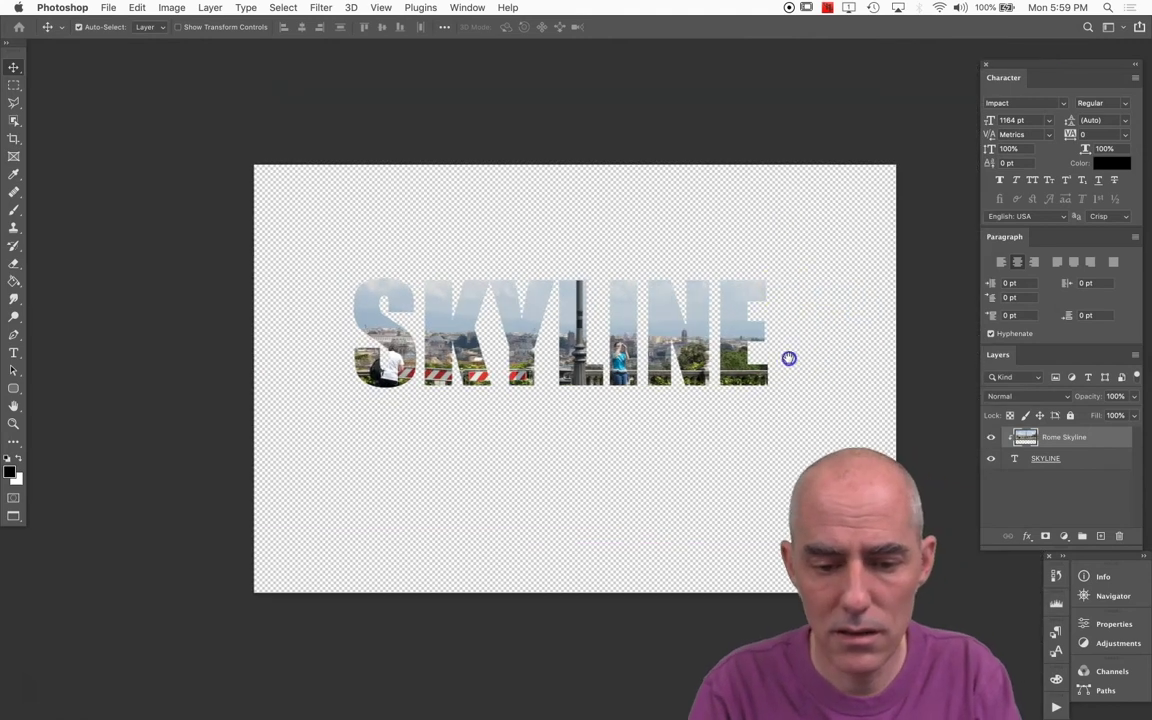
pyautogui.moveTo(745, 347); pyautogui.dragTo(694, 342)
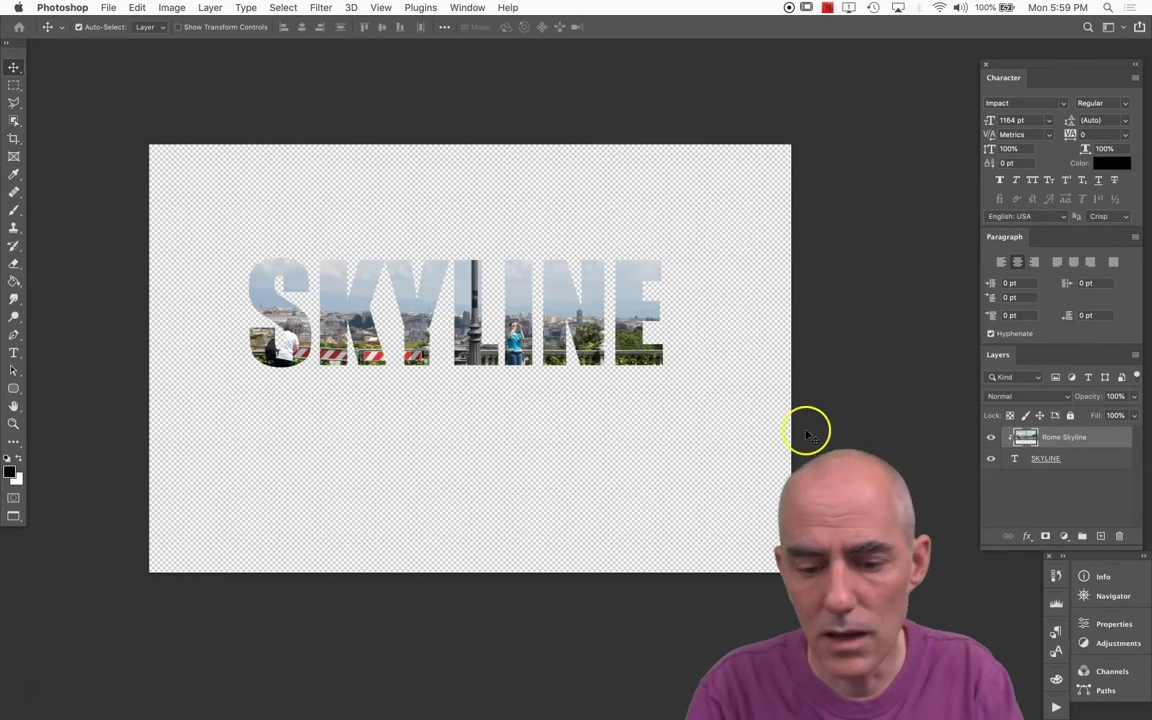
pyautogui.doubleClick(1044, 458)
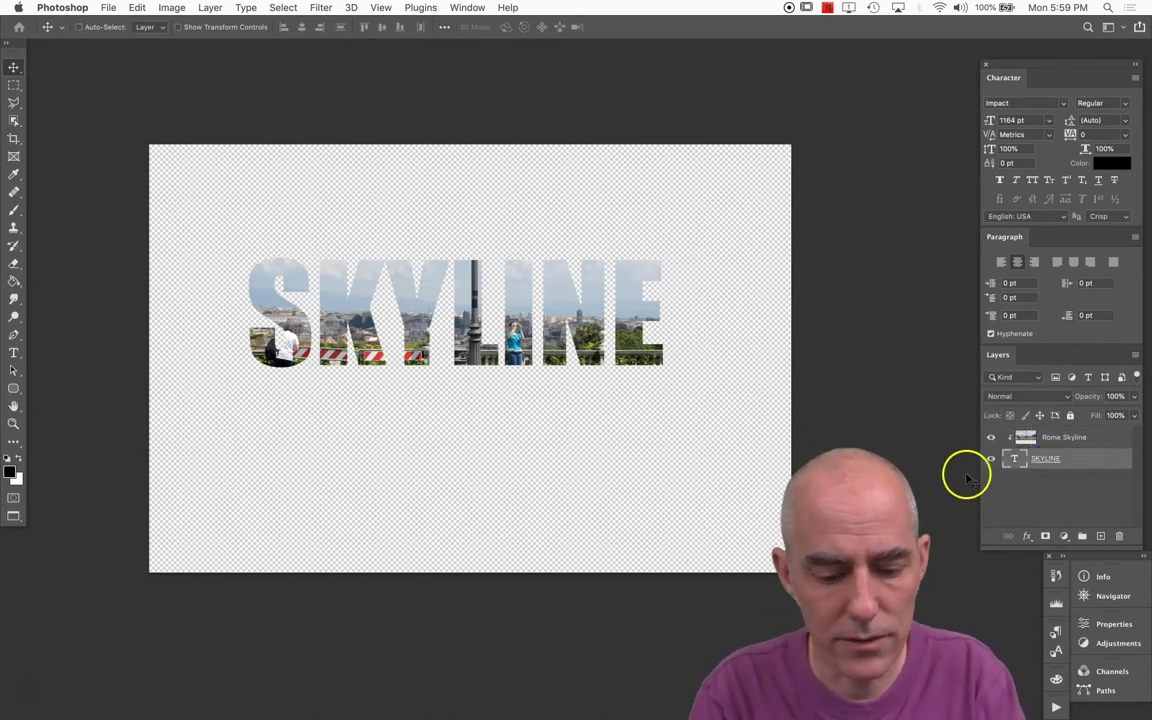
pyautogui.press('super+t')
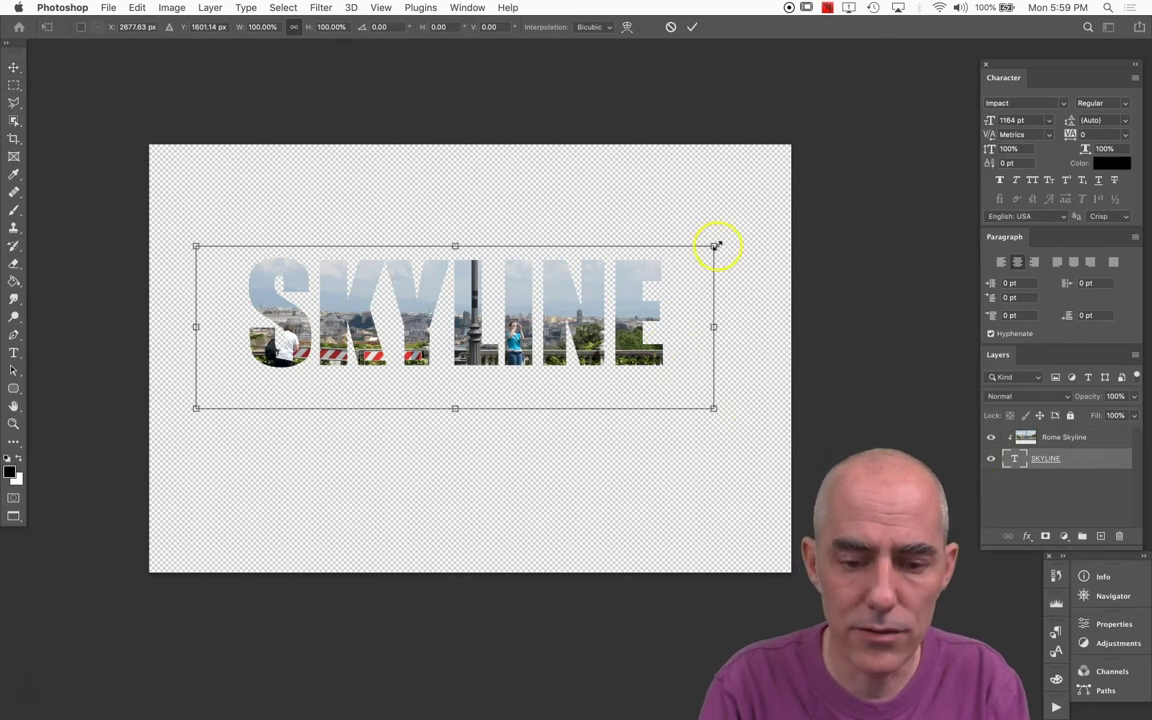
pyautogui.moveTo(717, 246); pyautogui.dragTo(828, 149)
pyautogui.moveTo(826, 148); pyautogui.dragTo(826, 148)
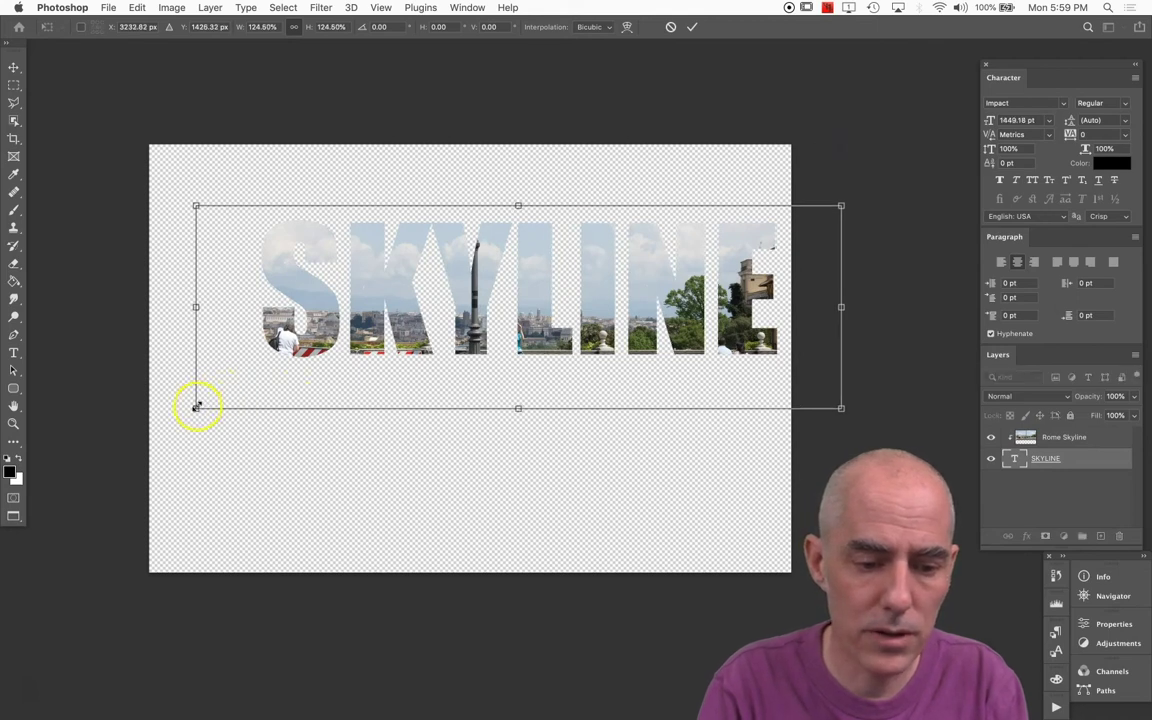
pyautogui.moveTo(197, 406); pyautogui.dragTo(197, 406)
pyautogui.moveTo(170, 492); pyautogui.dragTo(62, 450)
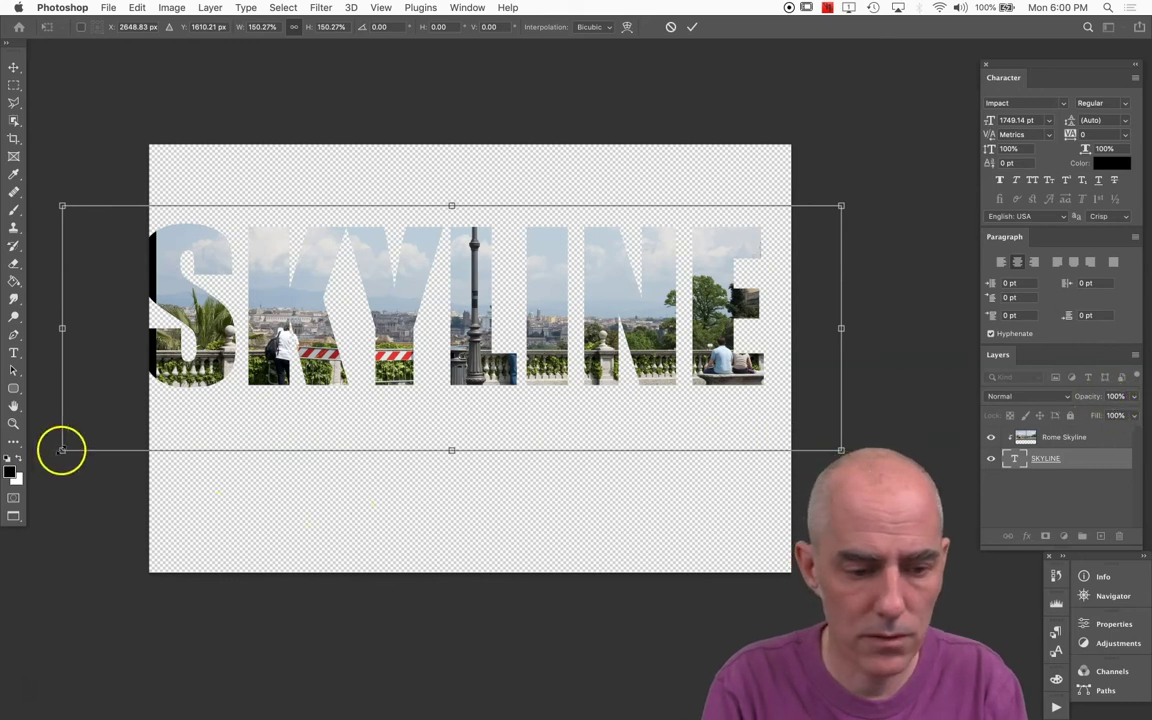
pyautogui.moveTo(91, 468); pyautogui.dragTo(95, 585)
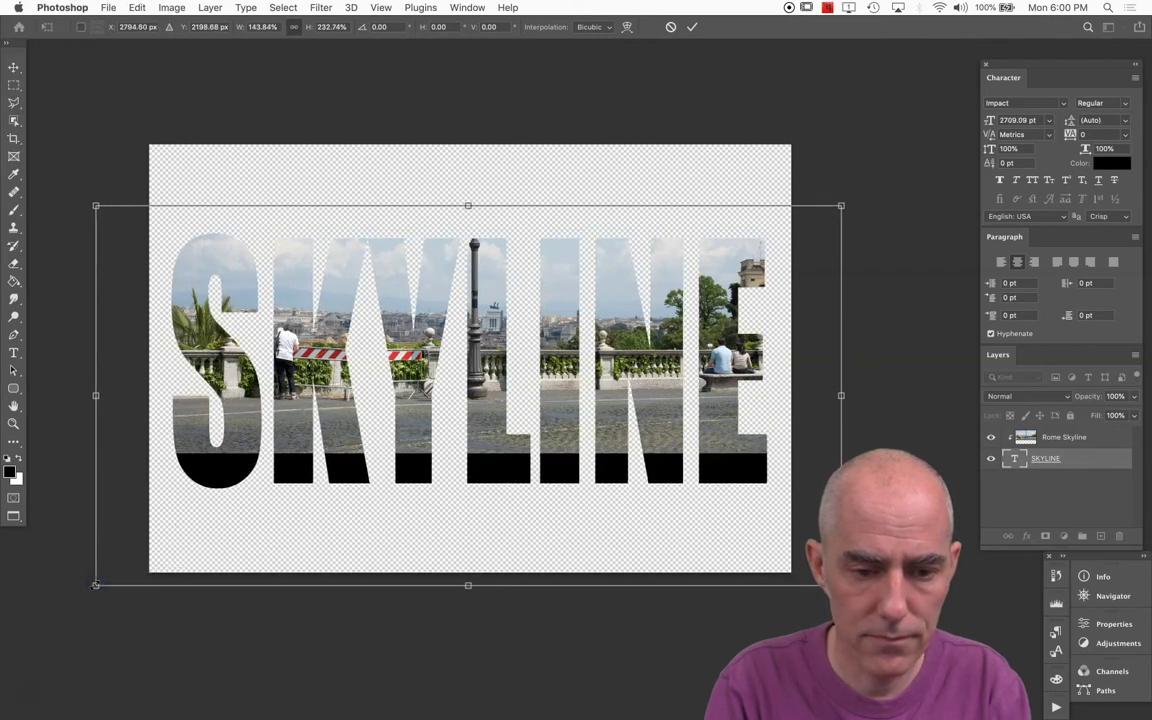
pyautogui.press('Return')
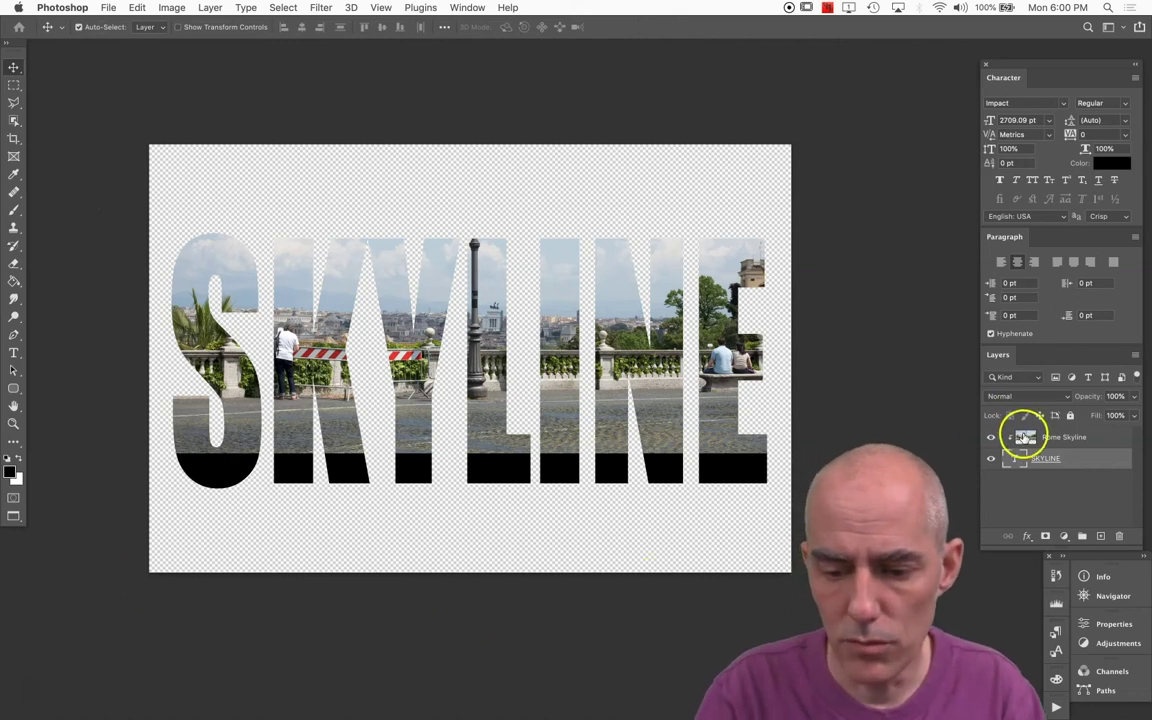
# Turn off layer auto-selection and move the Rome Skyline photo down to cover the bottoms of the letters.
pyautogui.click(1025, 437)
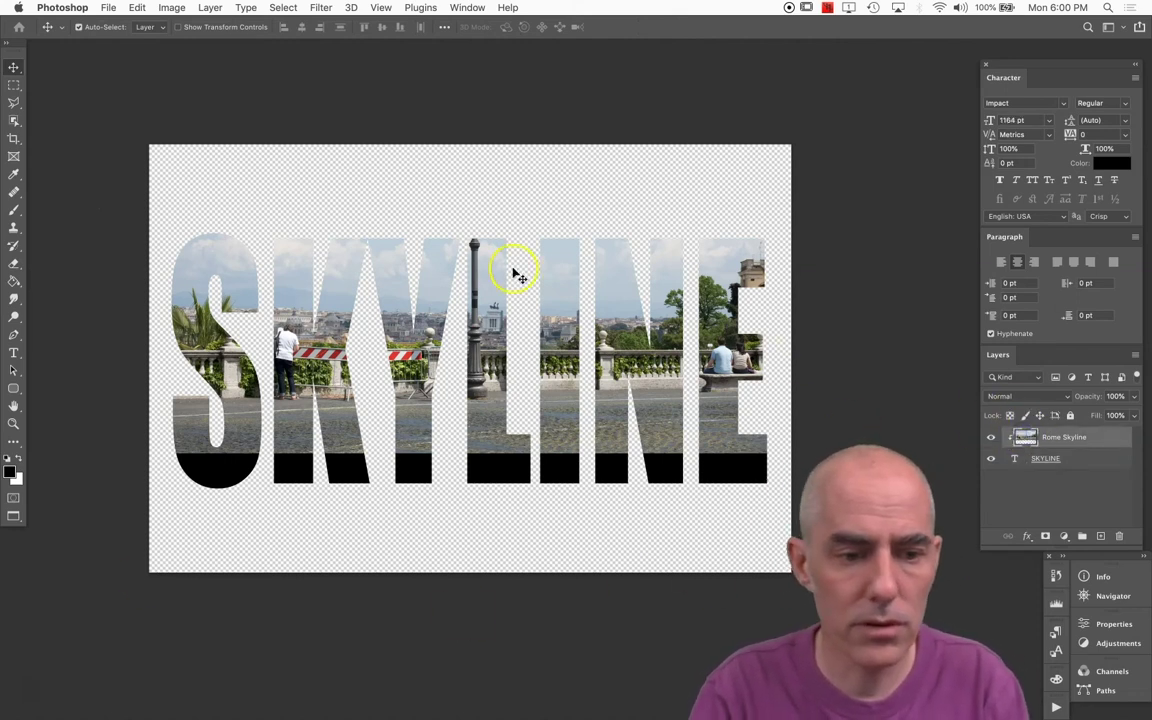
pyautogui.click(81, 28)
pyautogui.moveTo(622, 360); pyautogui.dragTo(646, 437)
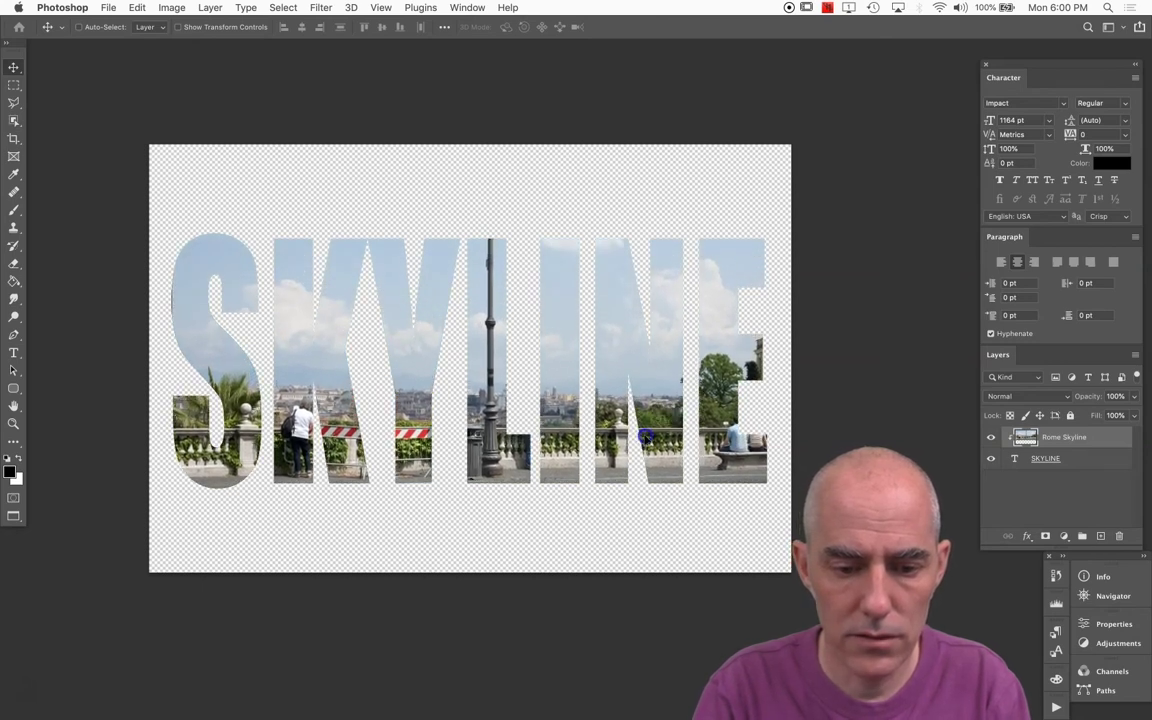
# Transform the Rome Skyline photo to about 102% width and 94% height, positioned so it fills all the letters.
pyautogui.hotkey('ctrl', 't')
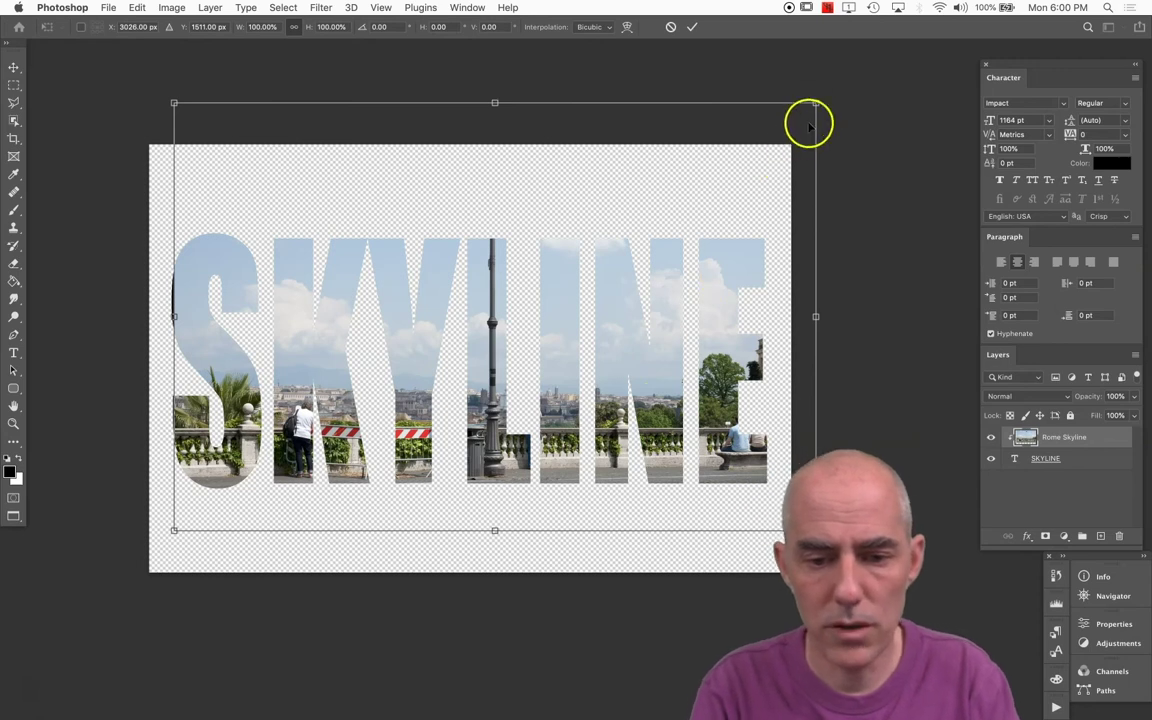
pyautogui.moveTo(815, 104); pyautogui.dragTo(772, 163)
pyautogui.moveTo(500, 276); pyautogui.dragTo(500, 277)
pyautogui.moveTo(515, 218); pyautogui.dragTo(527, 219)
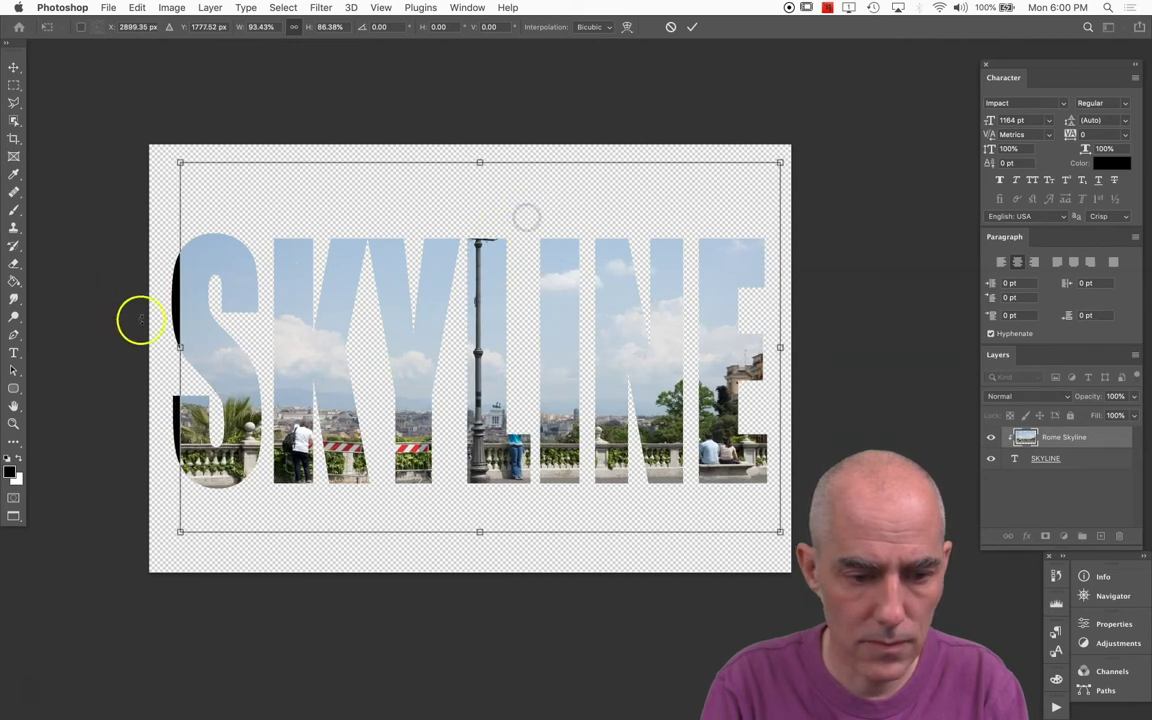
pyautogui.moveTo(182, 346); pyautogui.dragTo(130, 343)
pyautogui.moveTo(310, 391); pyautogui.dragTo(339, 409)
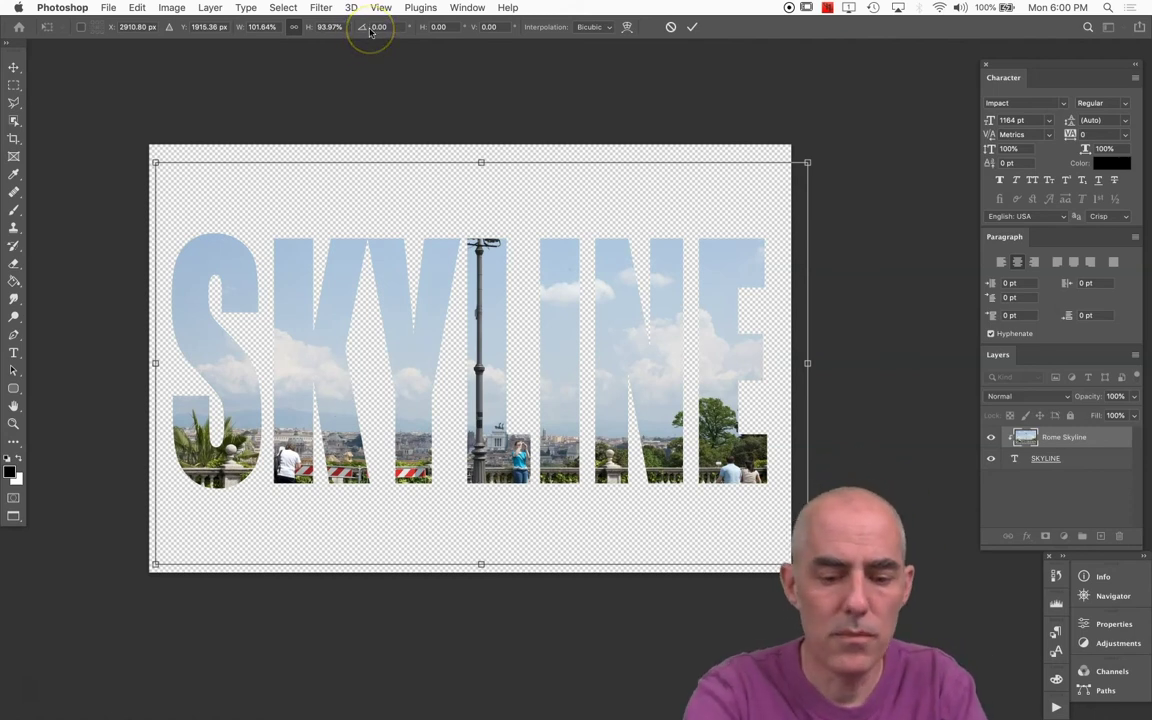
pyautogui.click(692, 27)
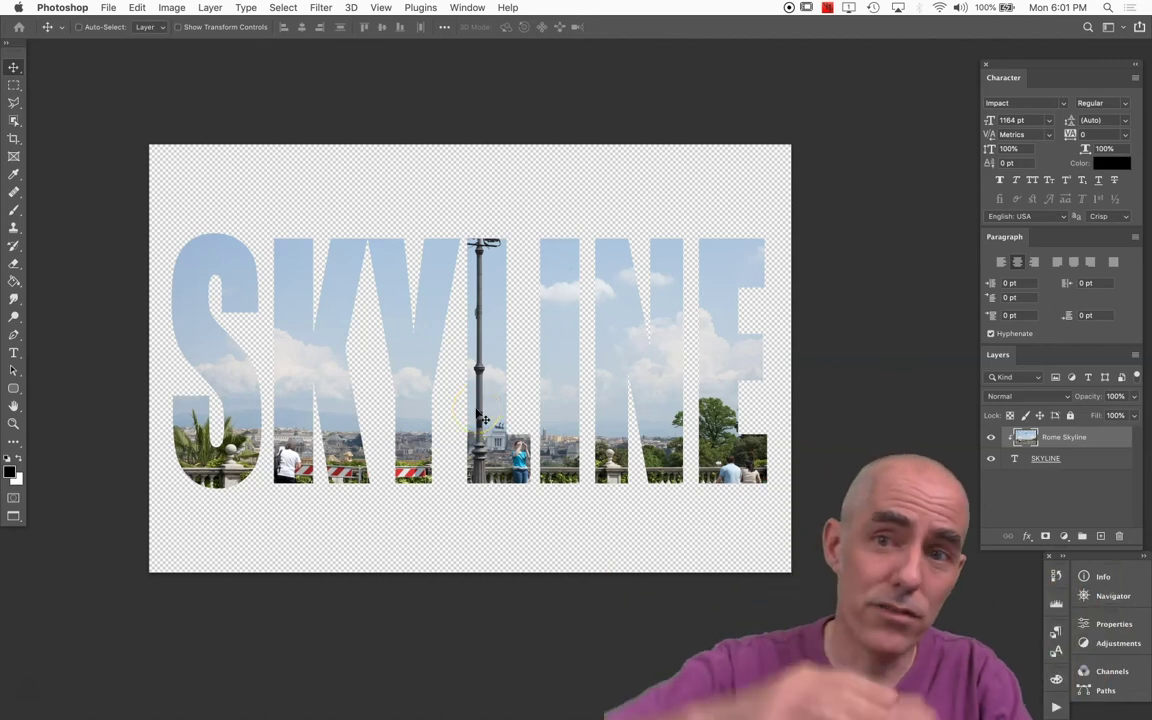
# Replace the SKYLINE text with ROME in capitals and commit the text edit.
pyautogui.press('t')
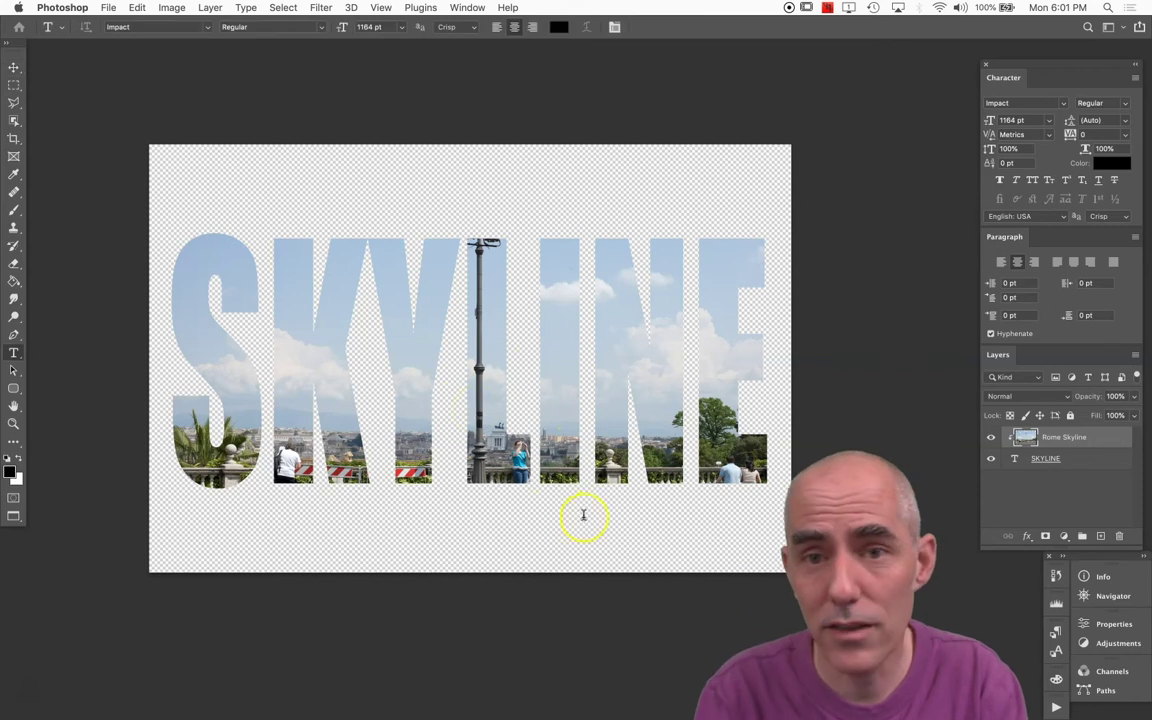
pyautogui.click(514, 393)
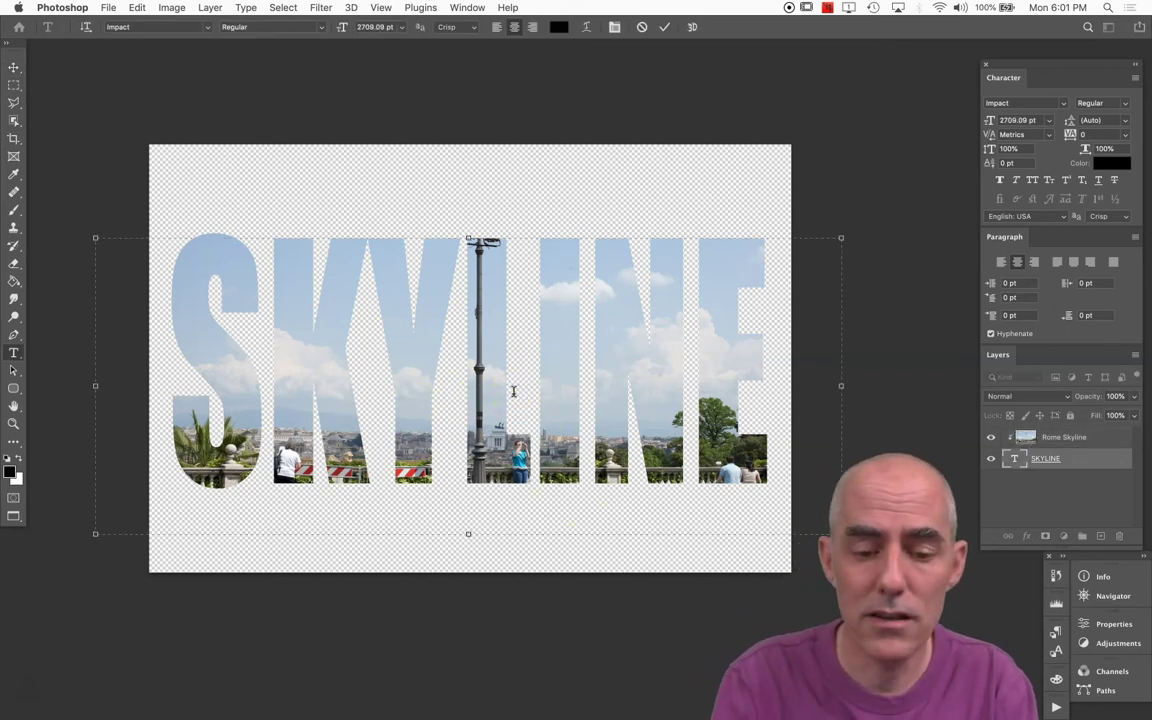
pyautogui.press('super+a')
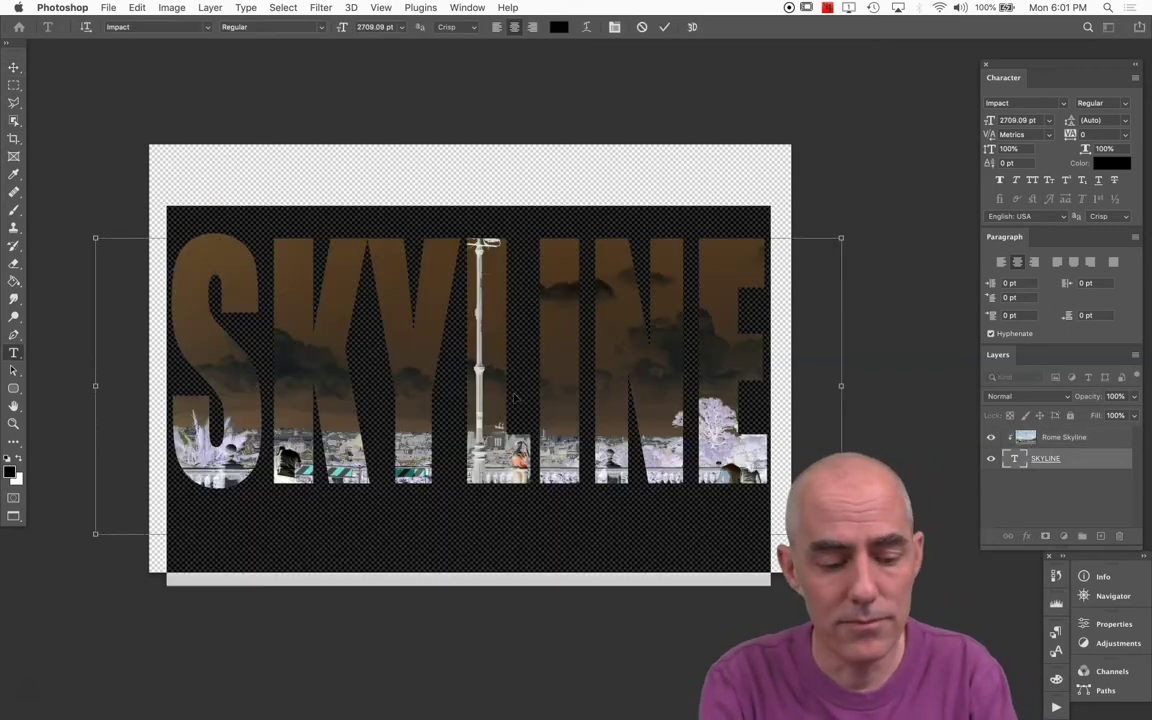
pyautogui.write('rome')
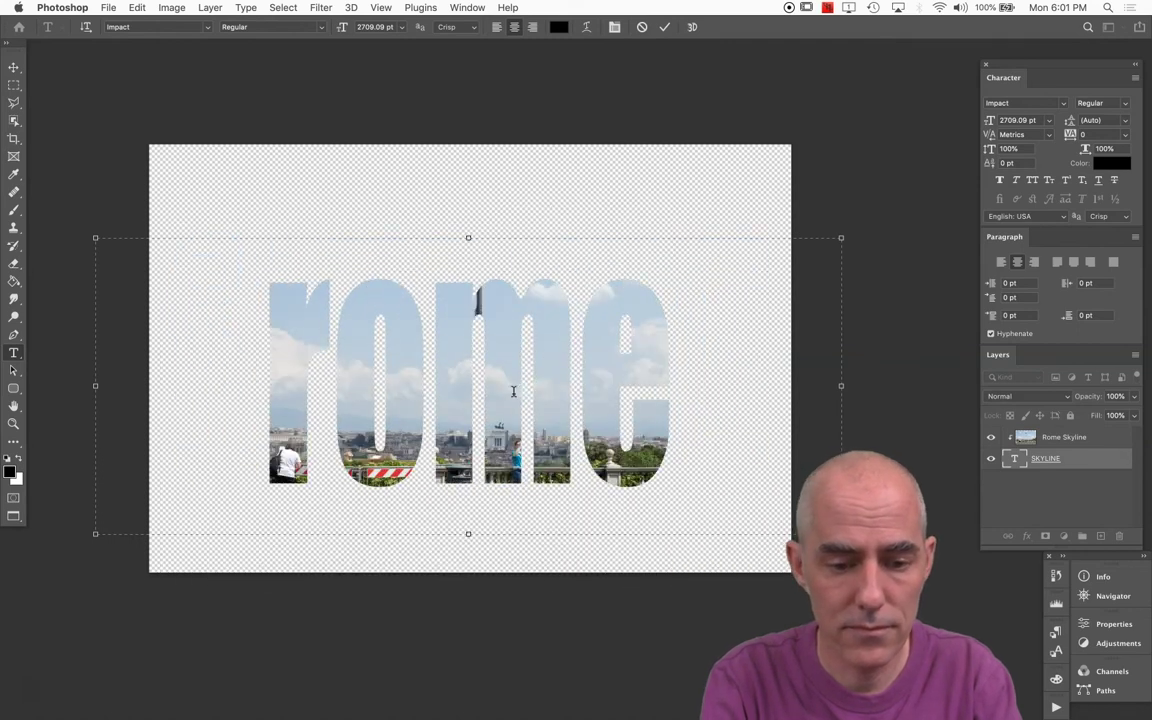
pyautogui.press('BackSpace')
pyautogui.press('BackSpace')
pyautogui.press('BackSpace')
pyautogui.press('BackSpace')
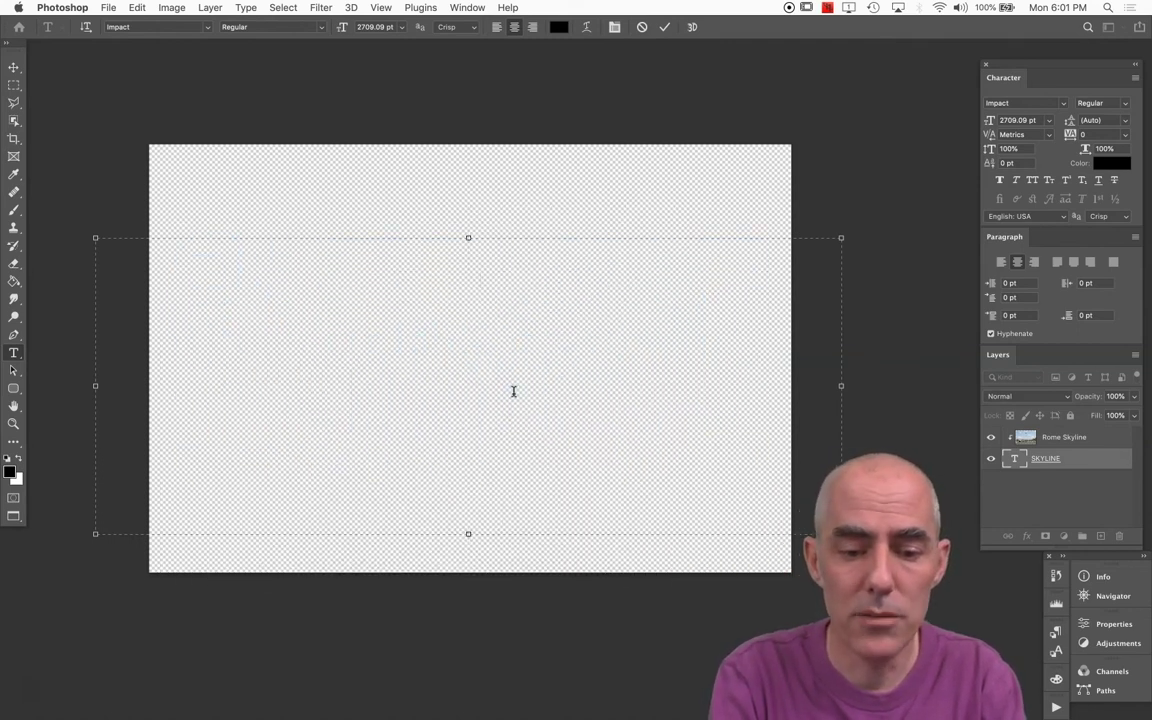
pyautogui.write('ROM')
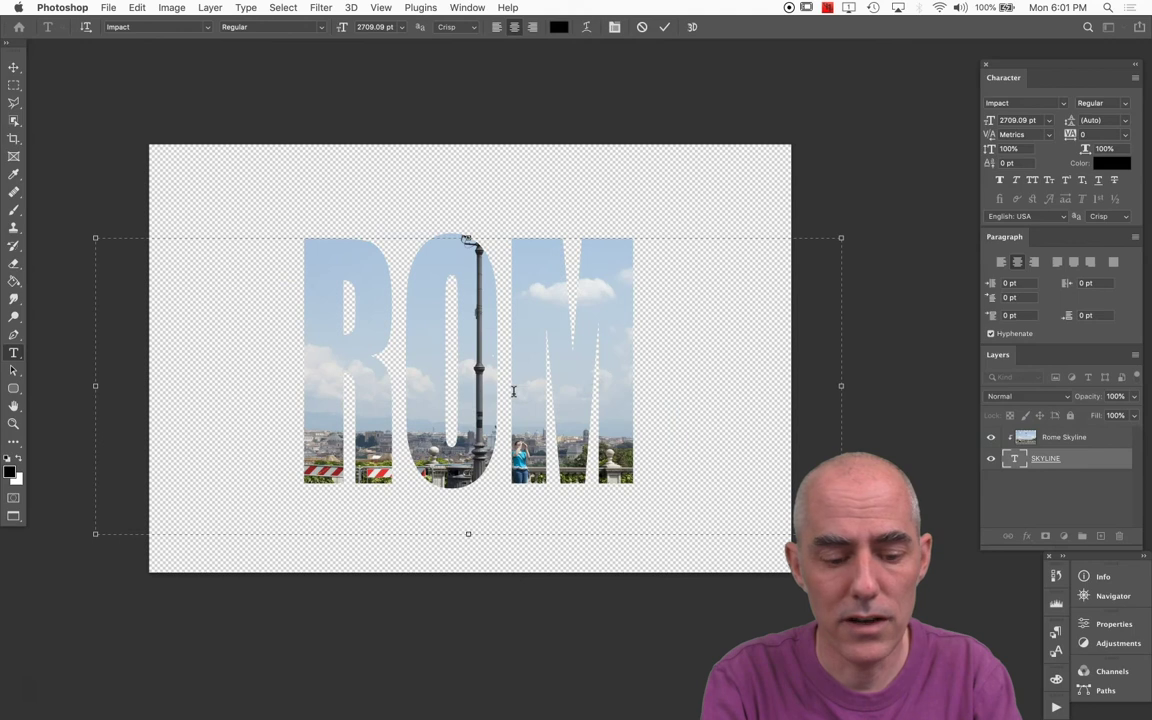
pyautogui.write('E')
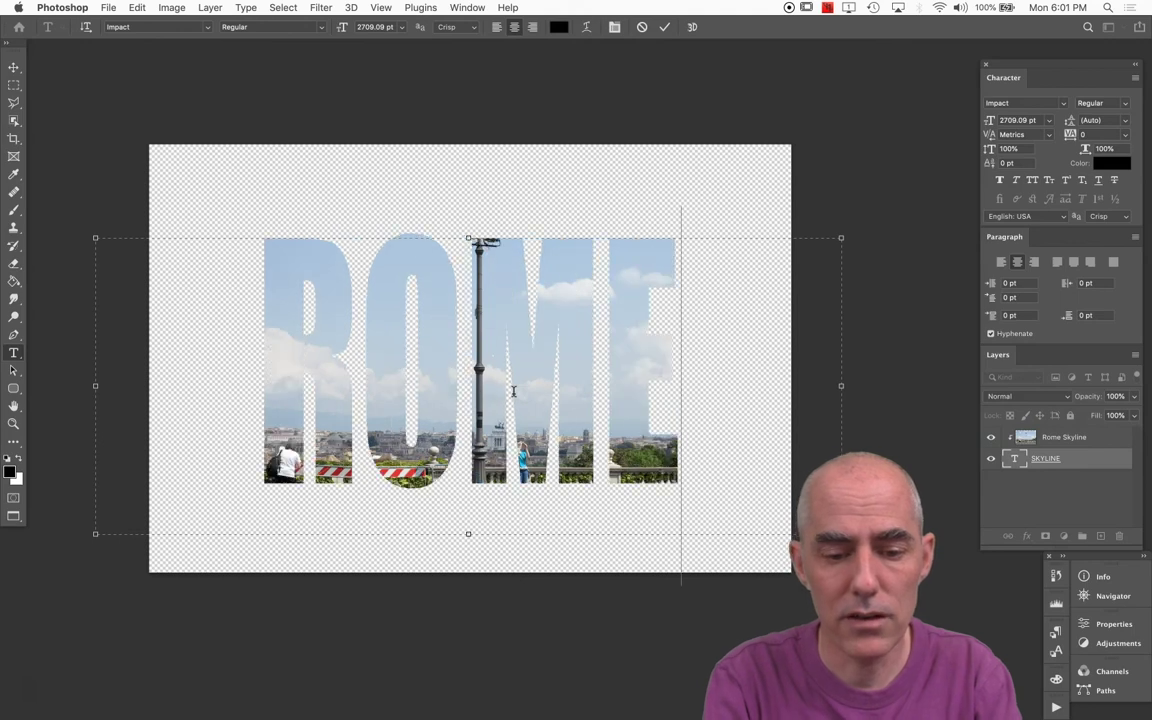
pyautogui.click(1033, 457)
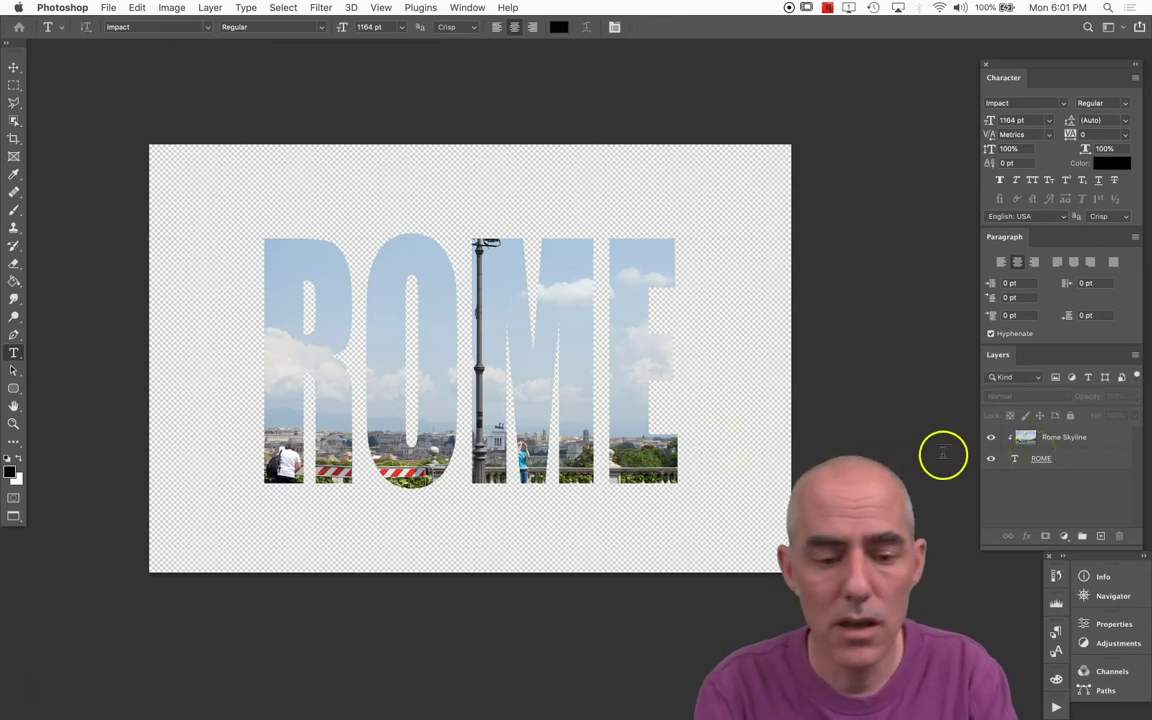
pyautogui.click(689, 337)
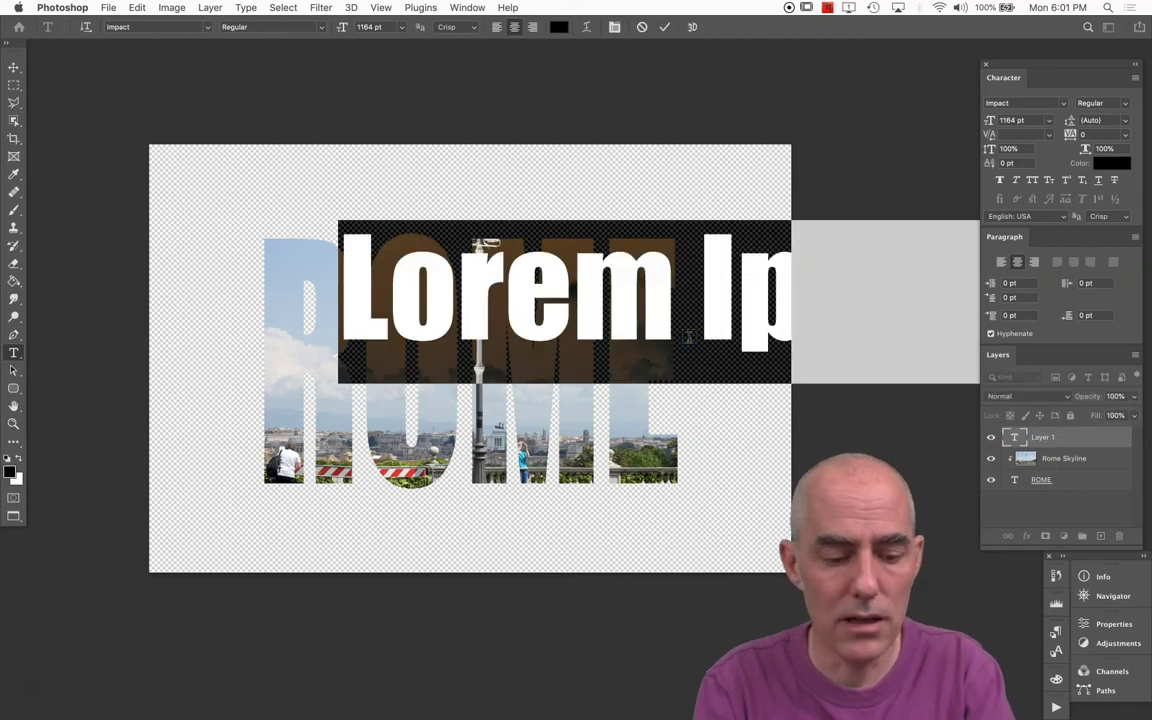
pyautogui.press('Escape')
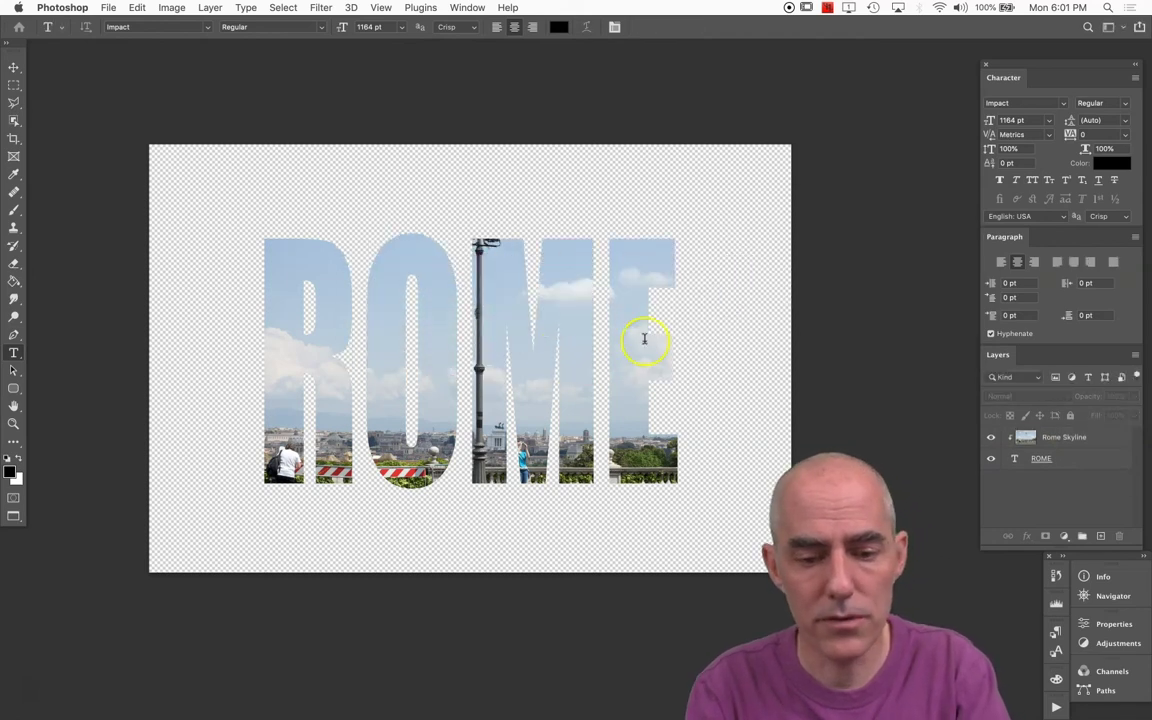
pyautogui.doubleClick(1014, 458)
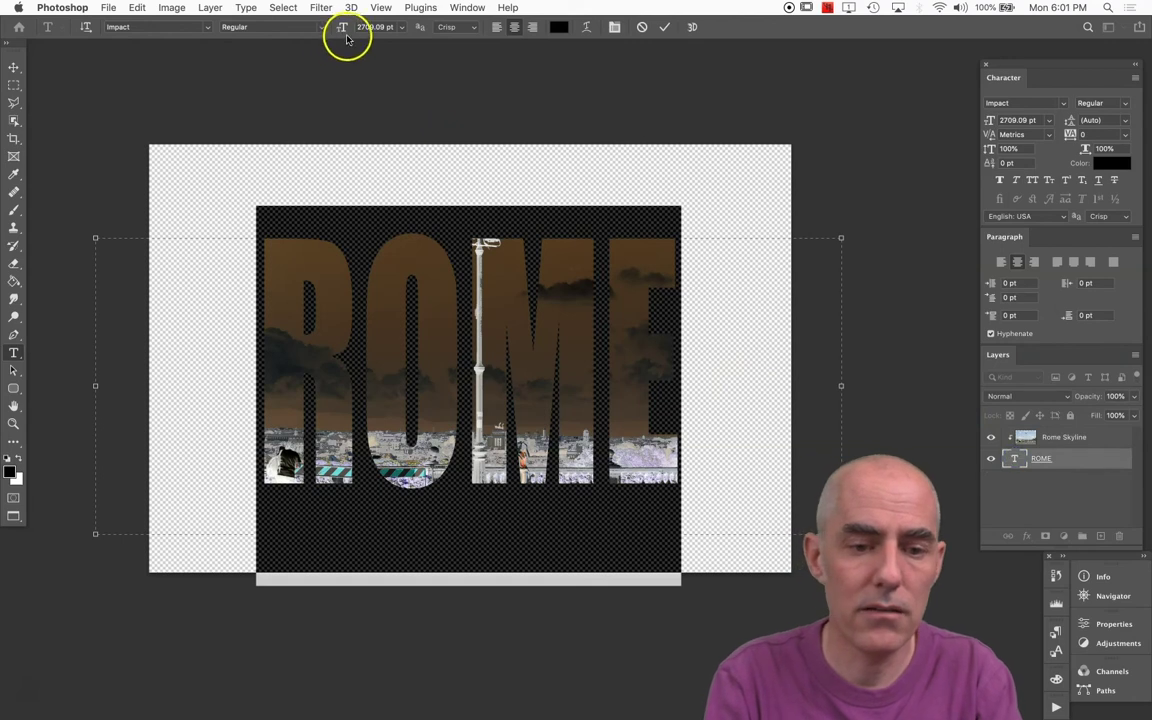
pyautogui.moveTo(344, 27); pyautogui.dragTo(368, 30)
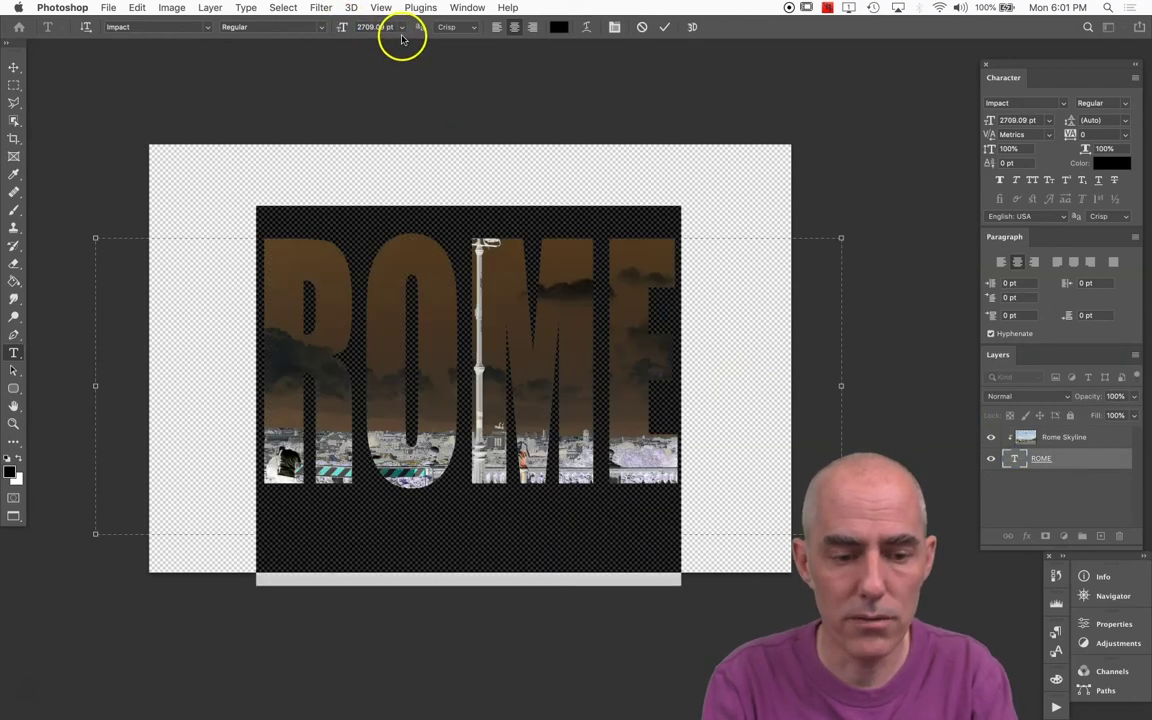
pyautogui.click(1062, 103)
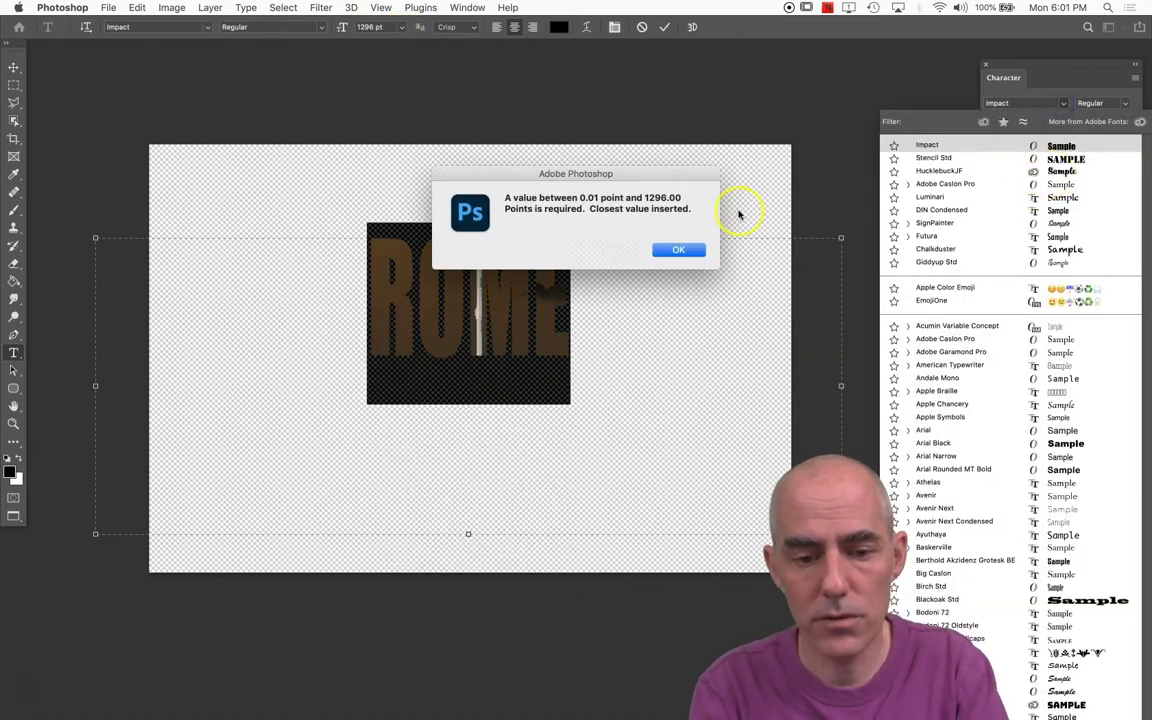
pyautogui.click(685, 252)
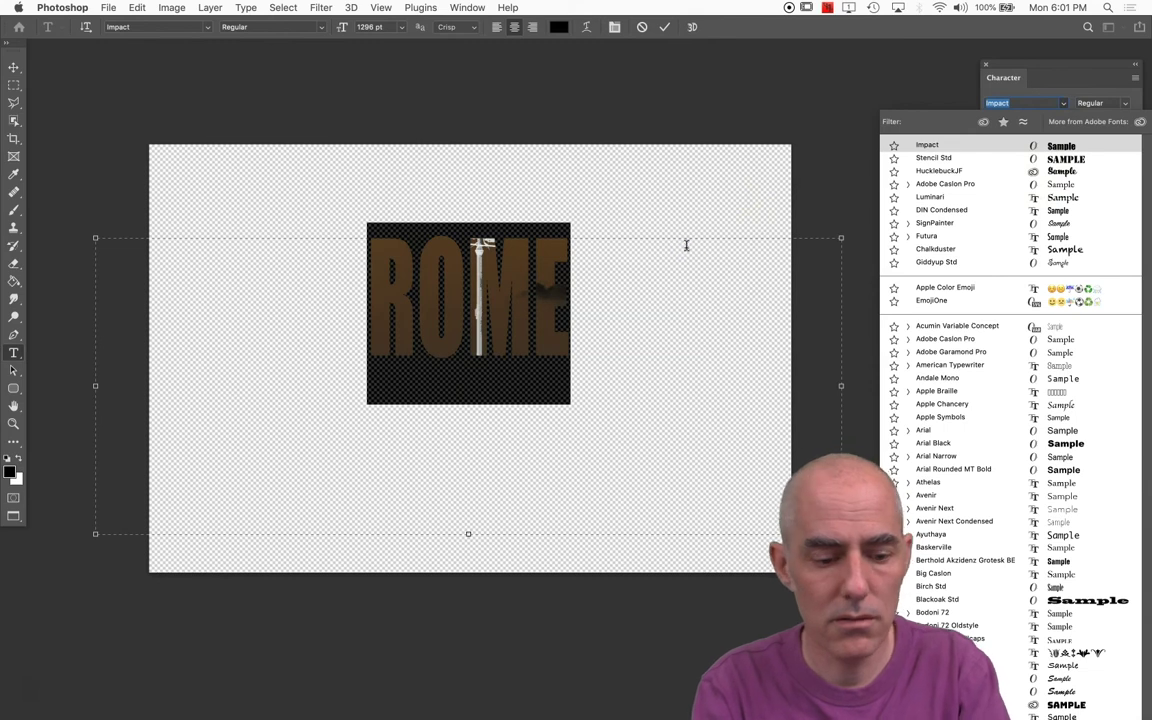
pyautogui.press('Escape')
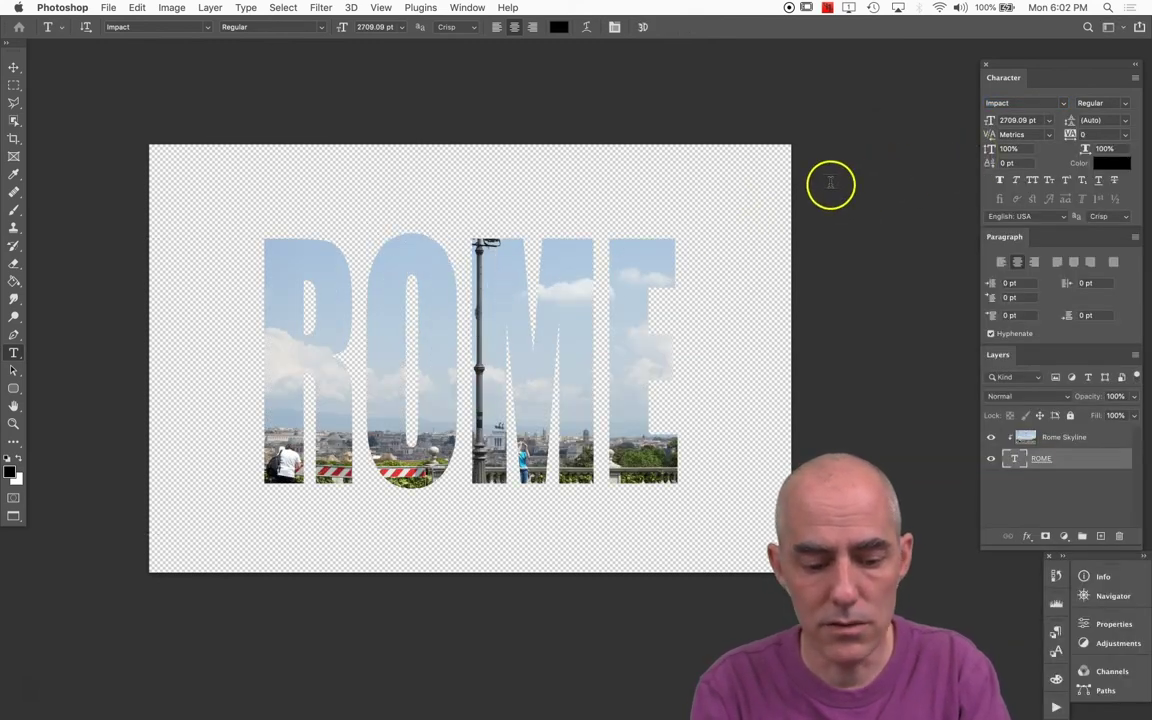
# Set the ROME text's font to Stencil Std Bold and move the text down so the letters reveal the balustrade and people.
pyautogui.click(620, 303)
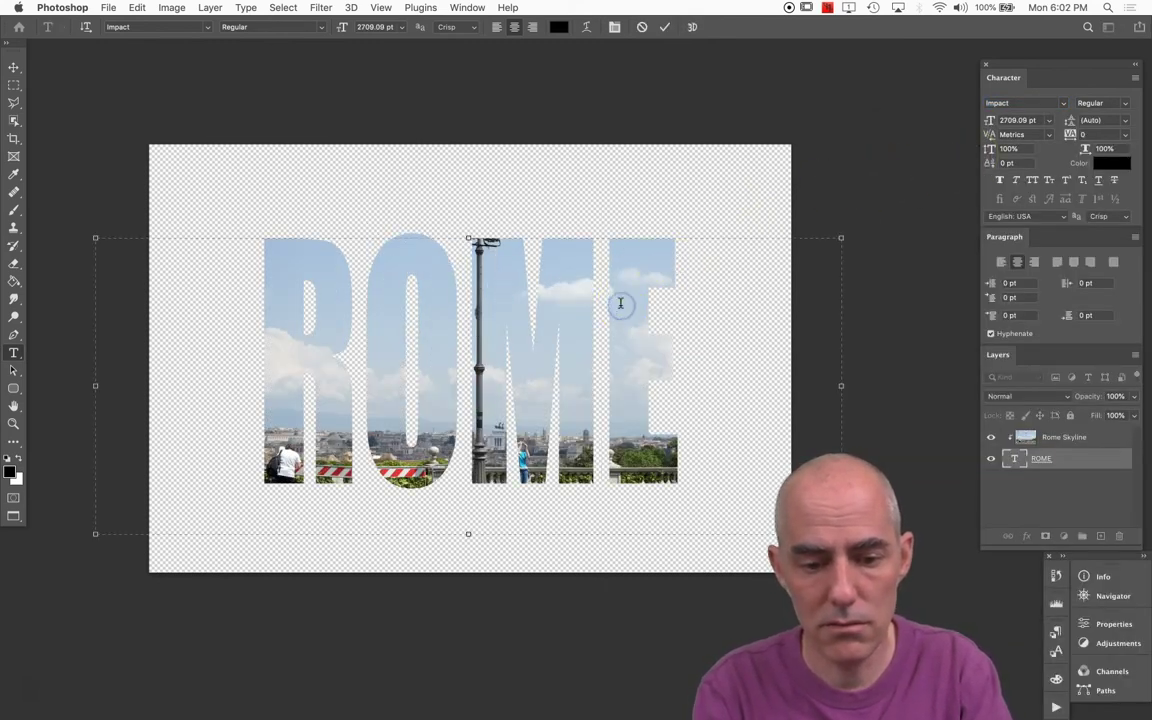
pyautogui.press('super+a')
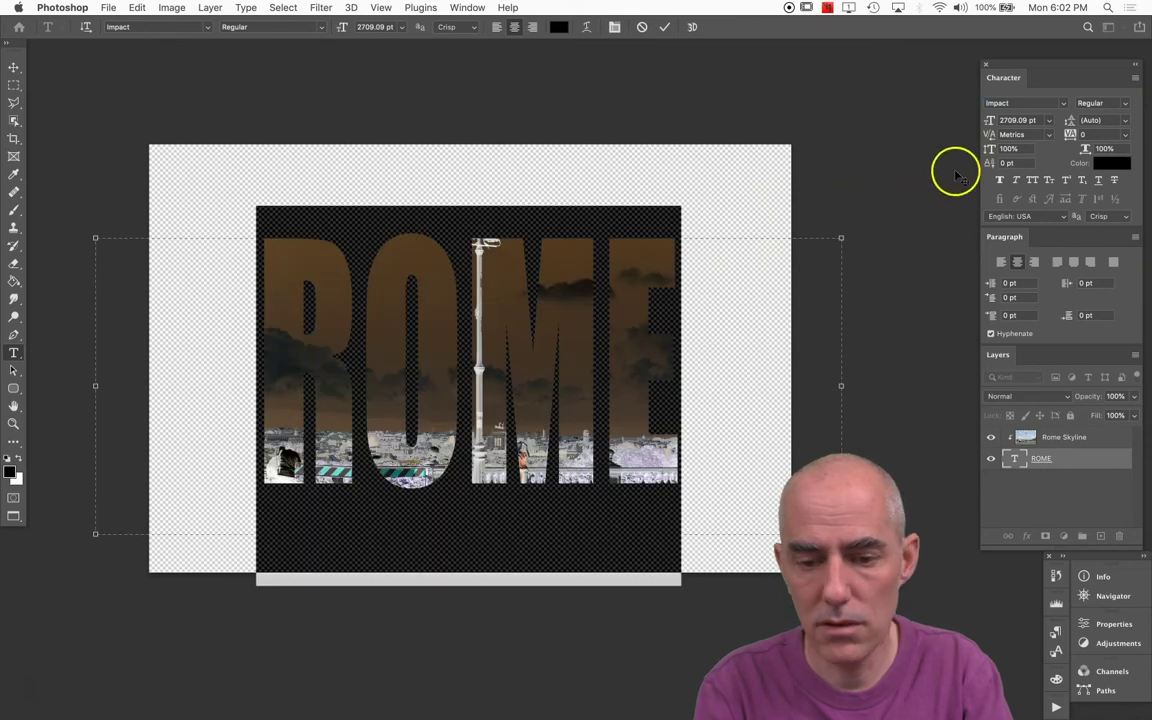
pyautogui.click(1063, 103)
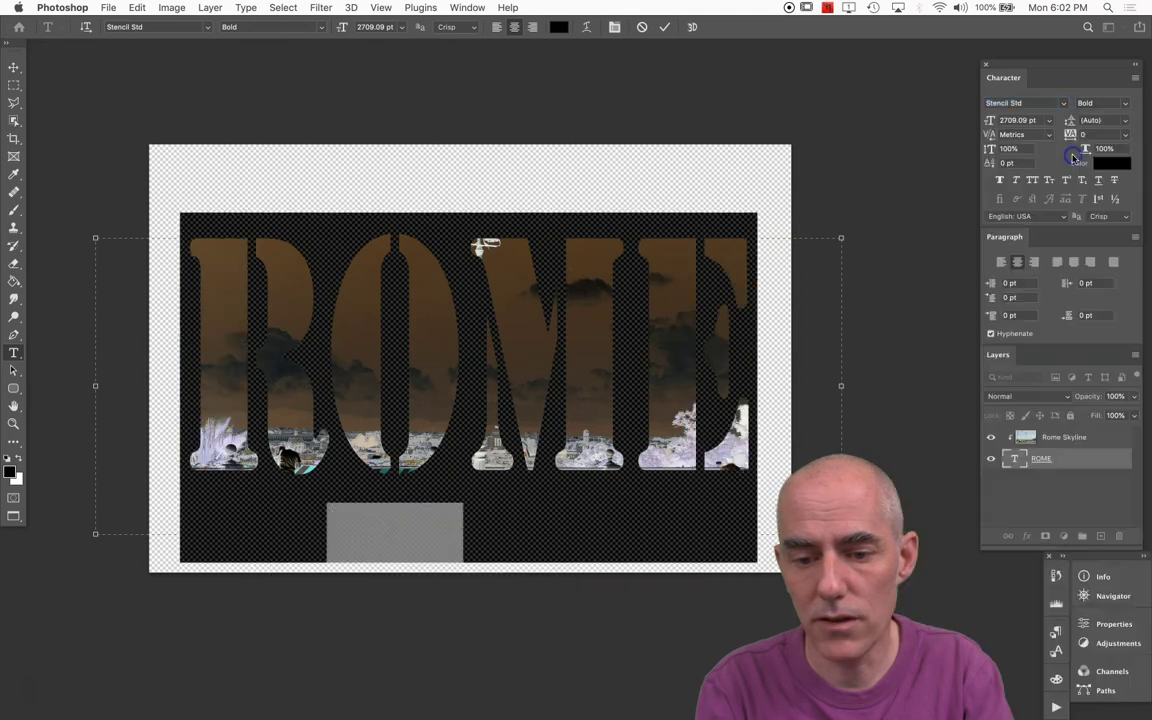
pyautogui.click(1071, 159)
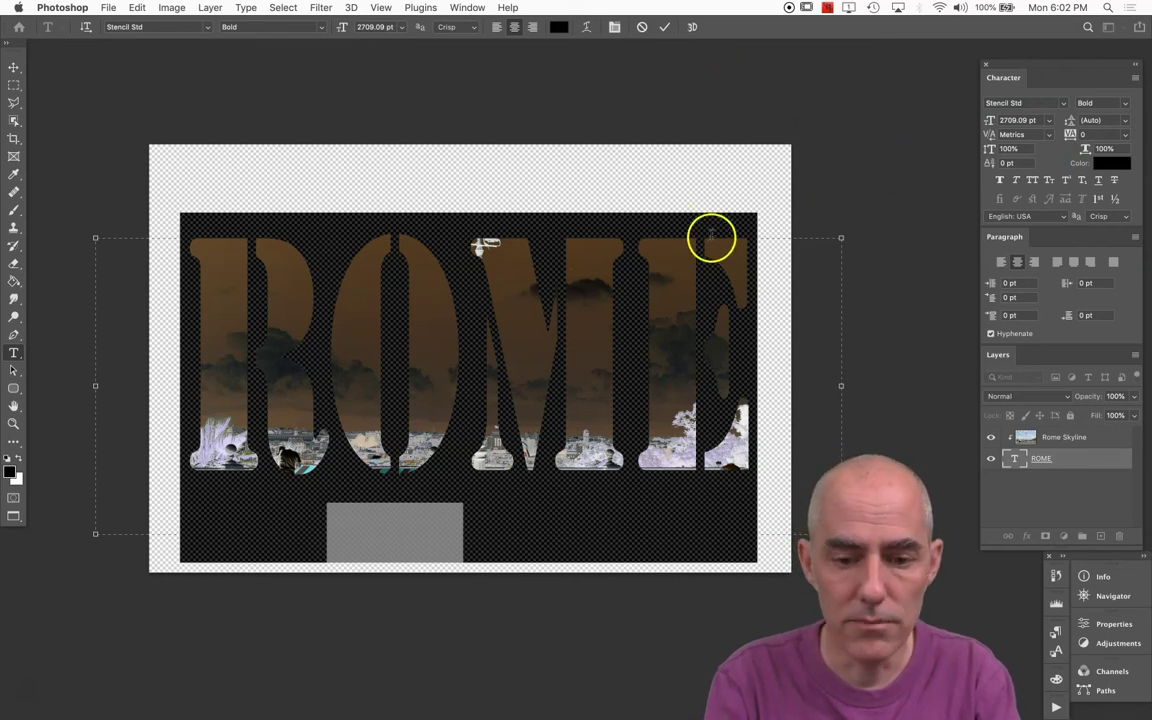
pyautogui.click(663, 25)
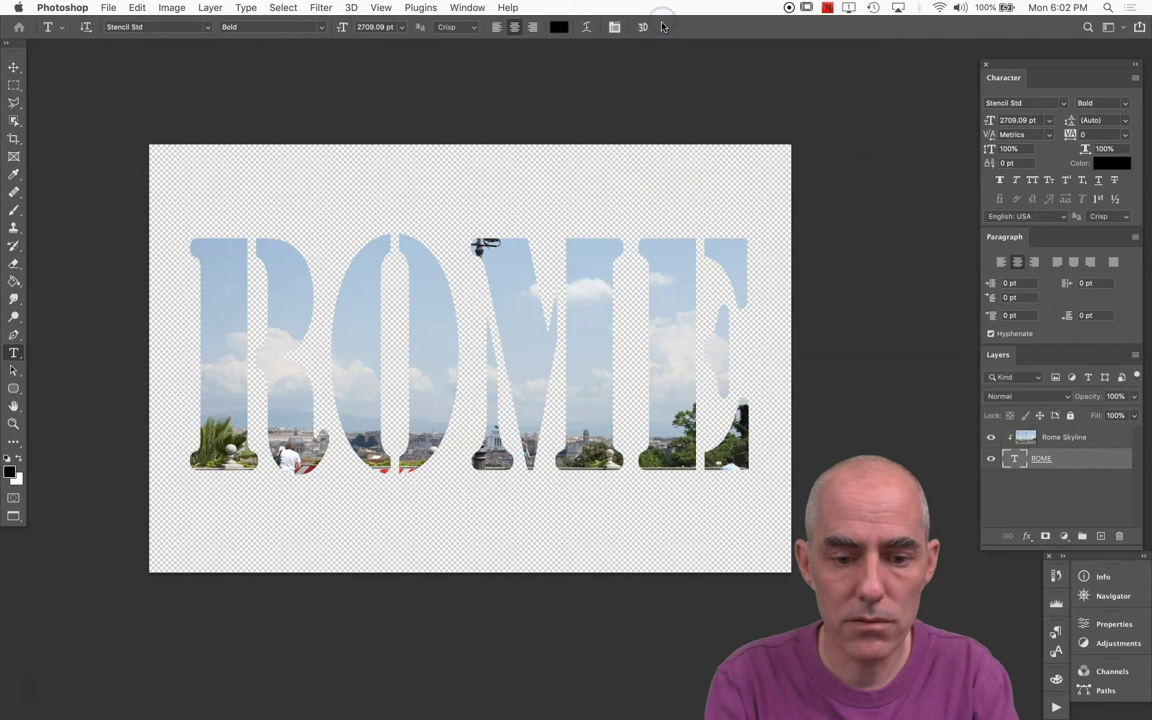
pyautogui.press('v')
pyautogui.moveTo(590, 349); pyautogui.dragTo(579, 400)
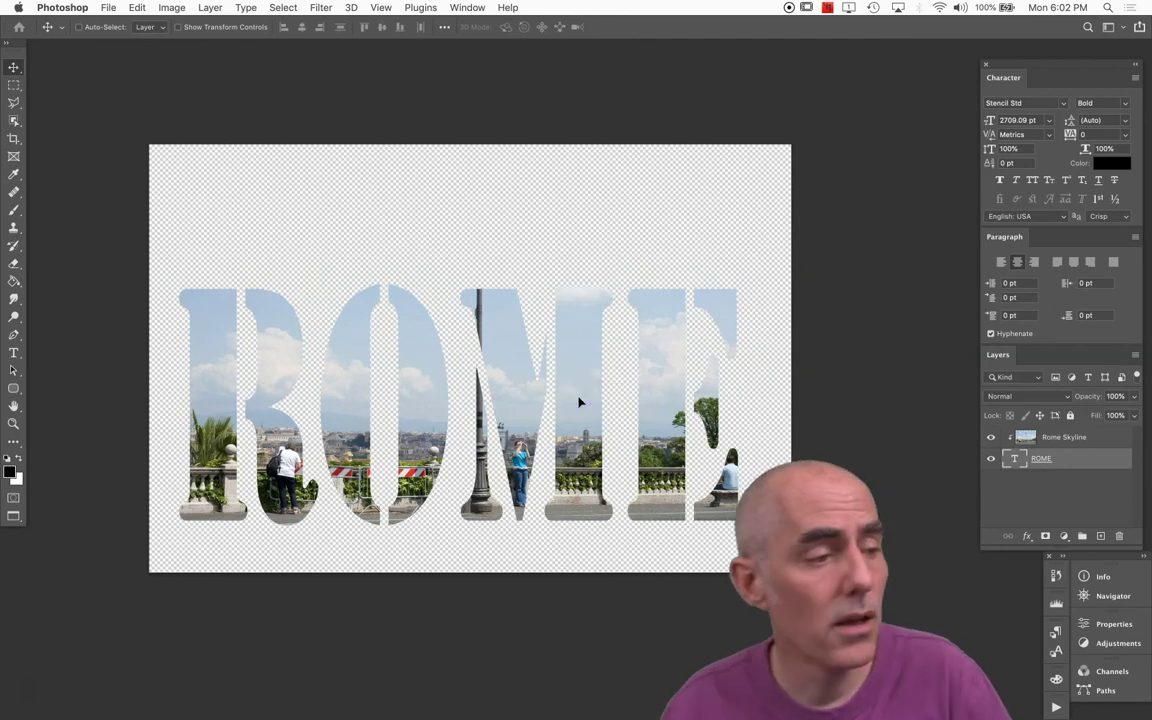